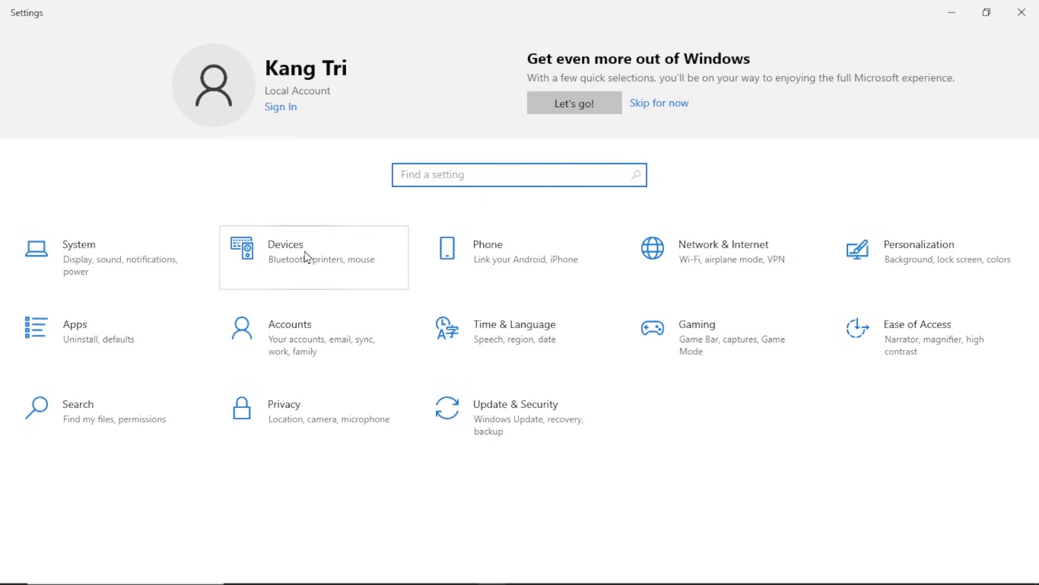
# - Look for Bluetooth in the device settings, the hidden tray icons and the action center
pyautogui.click(306, 256)
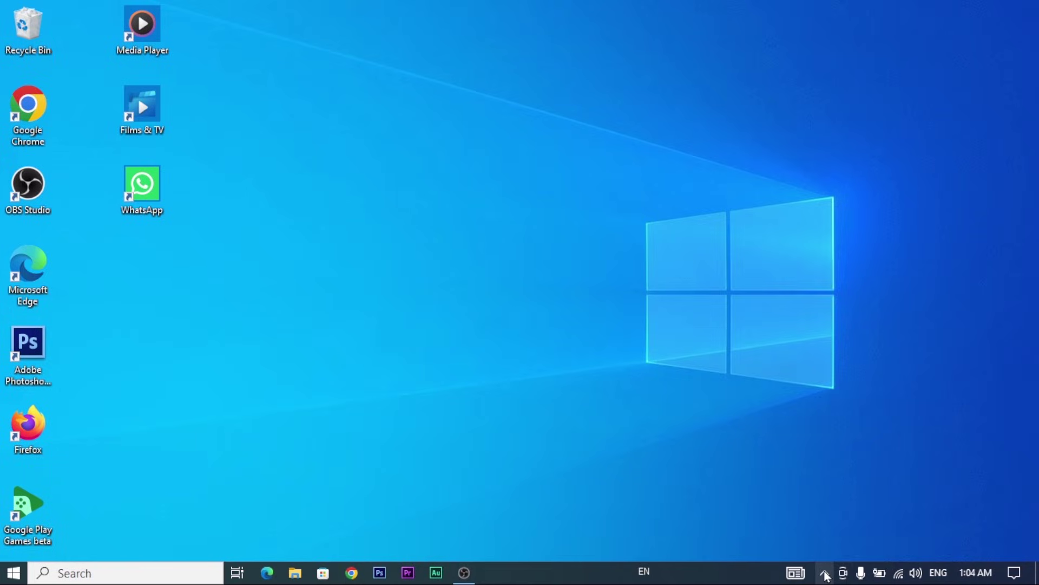
pyautogui.click(825, 574)
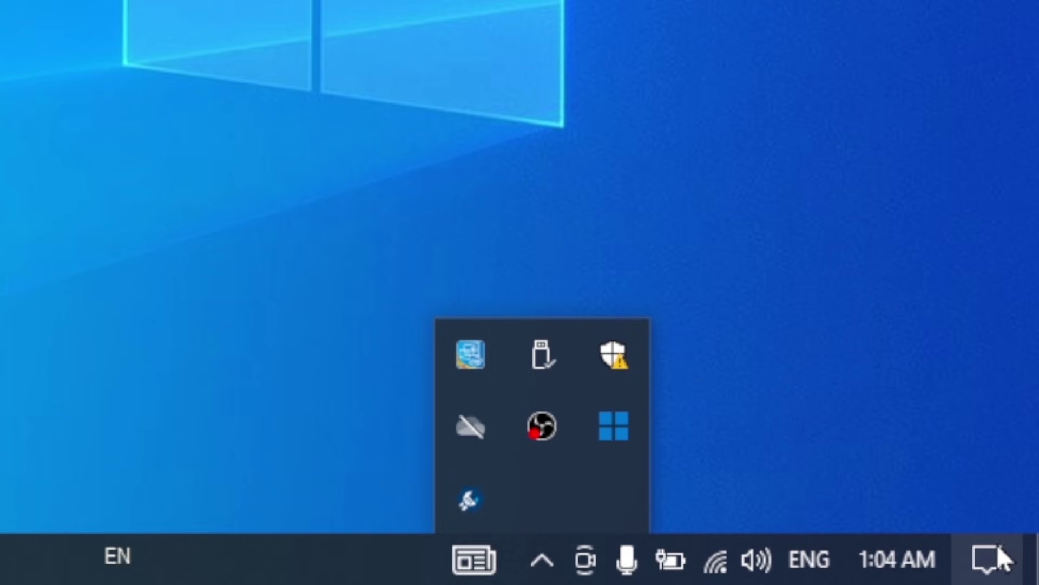
pyautogui.click(985, 555)
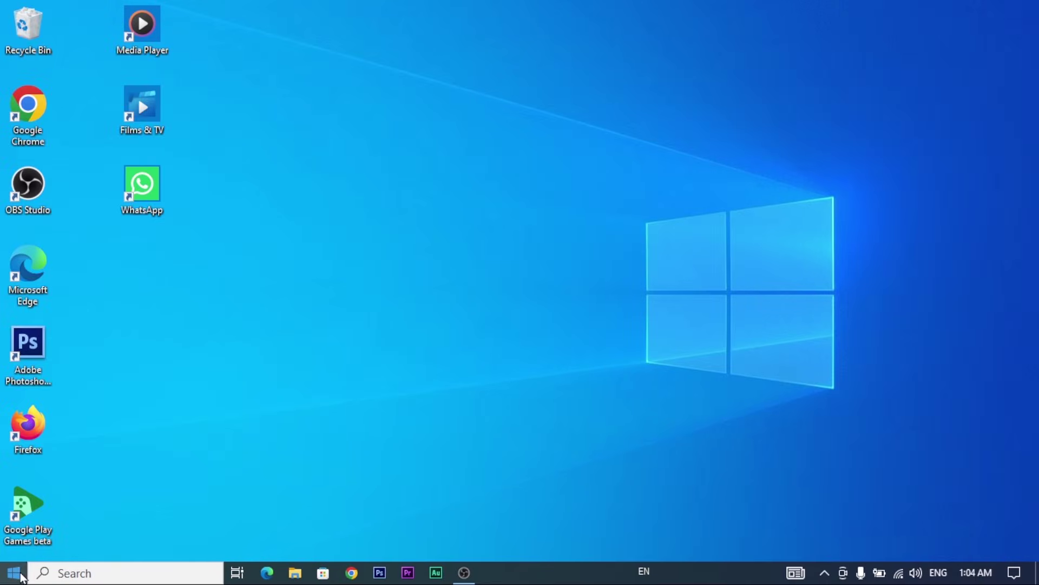
# - Open the Devices page in Windows Settings, check it for a Bluetooth switch, and close Settings
pyautogui.click(21, 576)
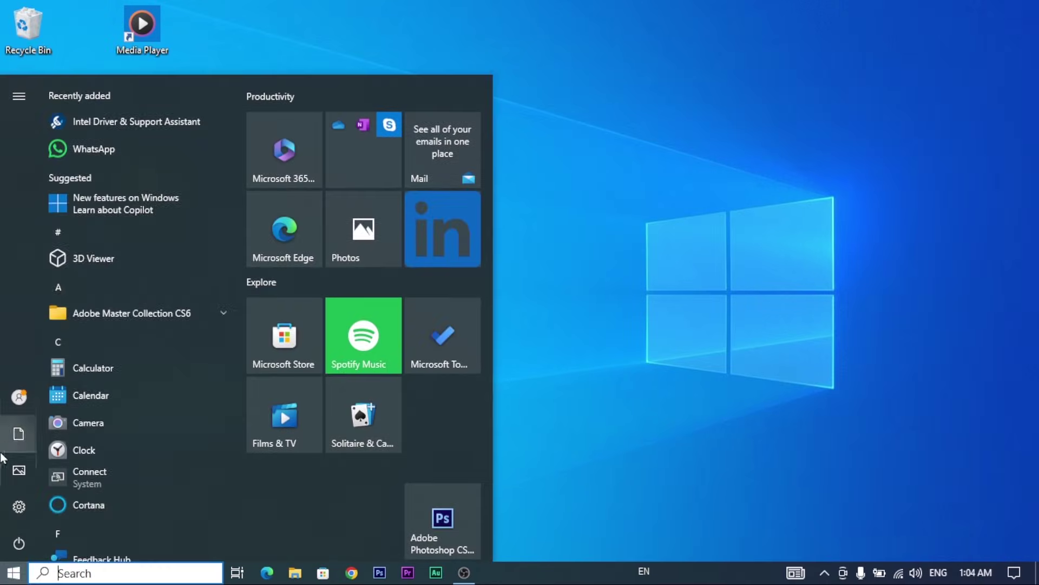
pyautogui.moveTo(34, 508)
pyautogui.click(58, 509)
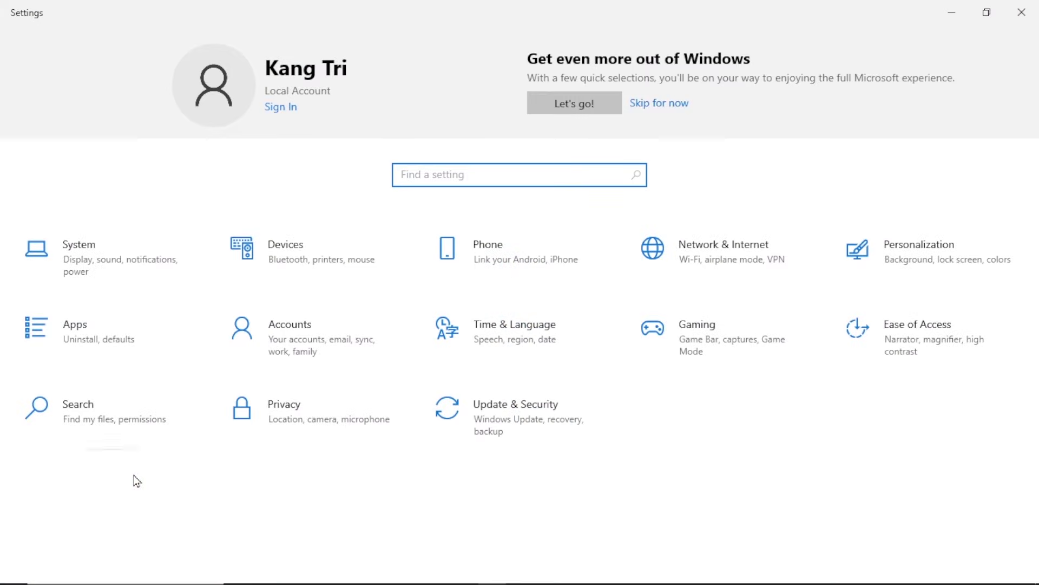
pyautogui.click(307, 258)
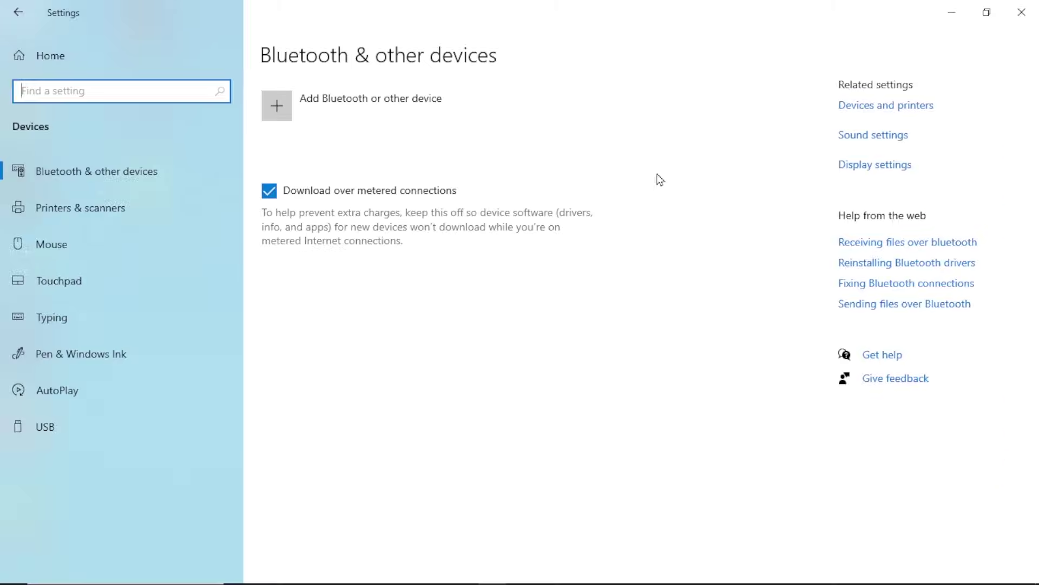
pyautogui.click(1021, 11)
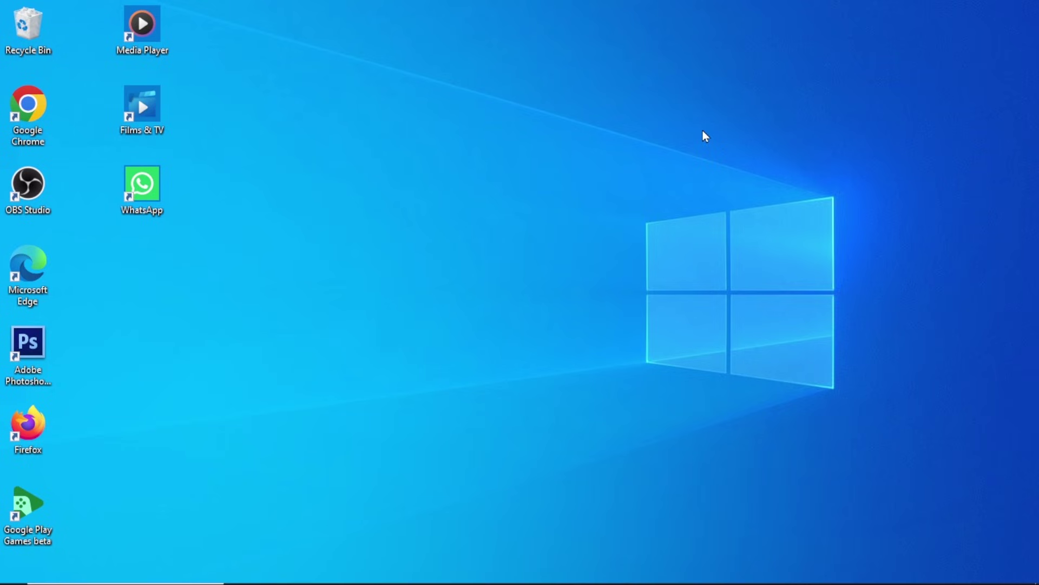
# - Open the Services console by running services.msc
pyautogui.moveTo(170, 578)
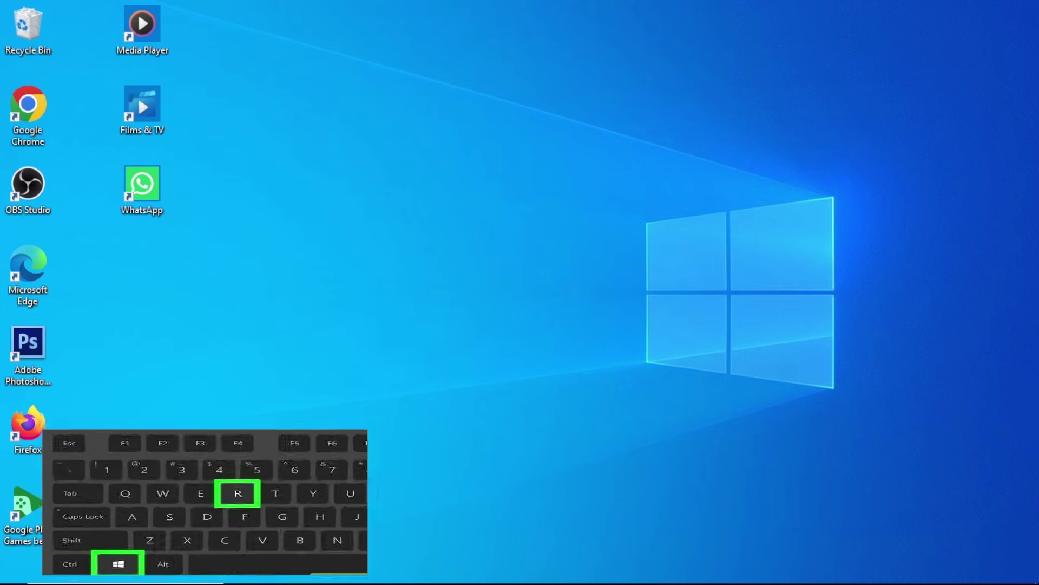
pyautogui.press('super+r')
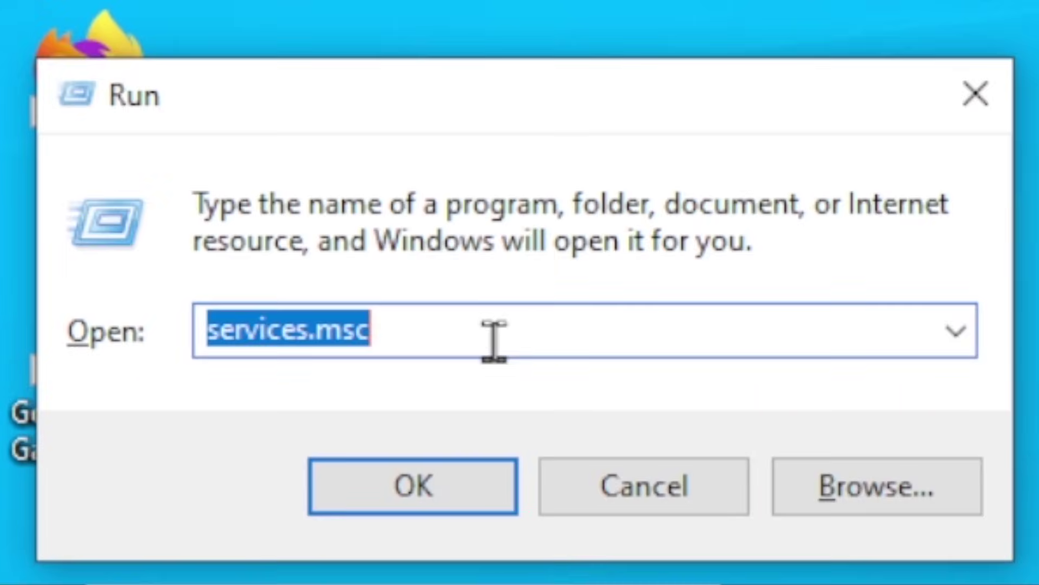
pyautogui.click(342, 413)
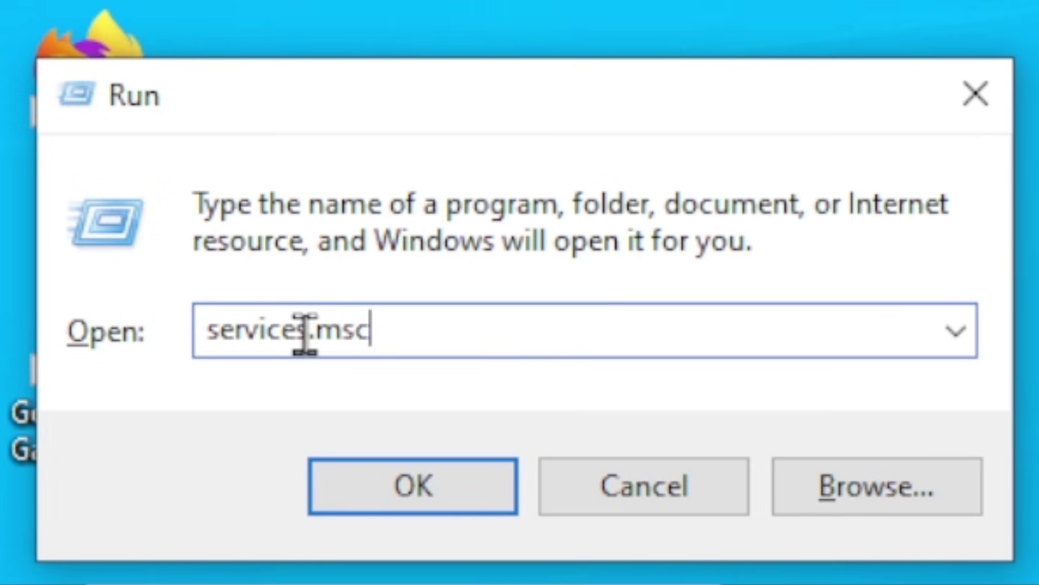
pyautogui.hotkey('ctrl', 'a')
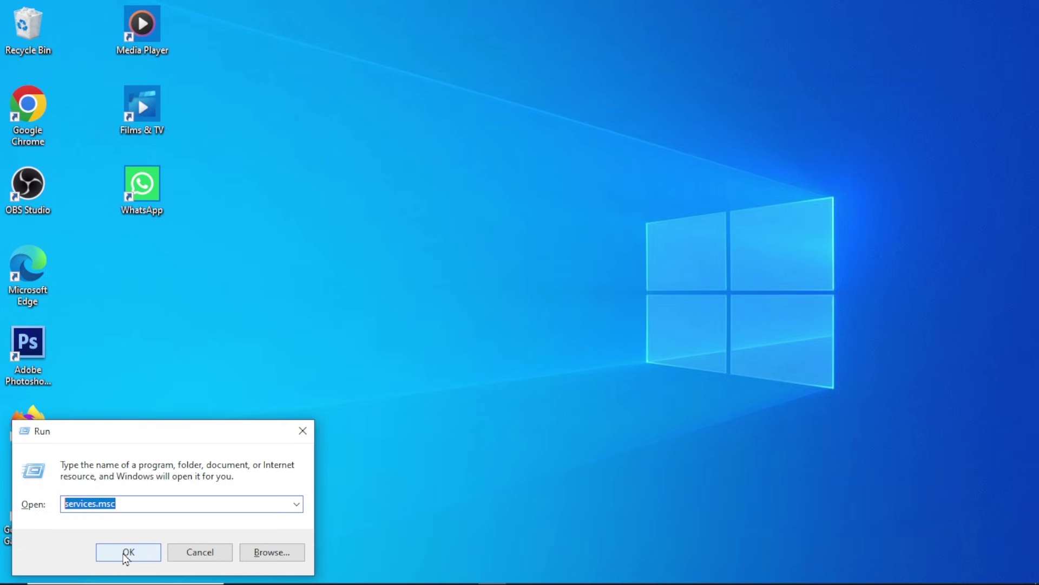
pyautogui.click(126, 555)
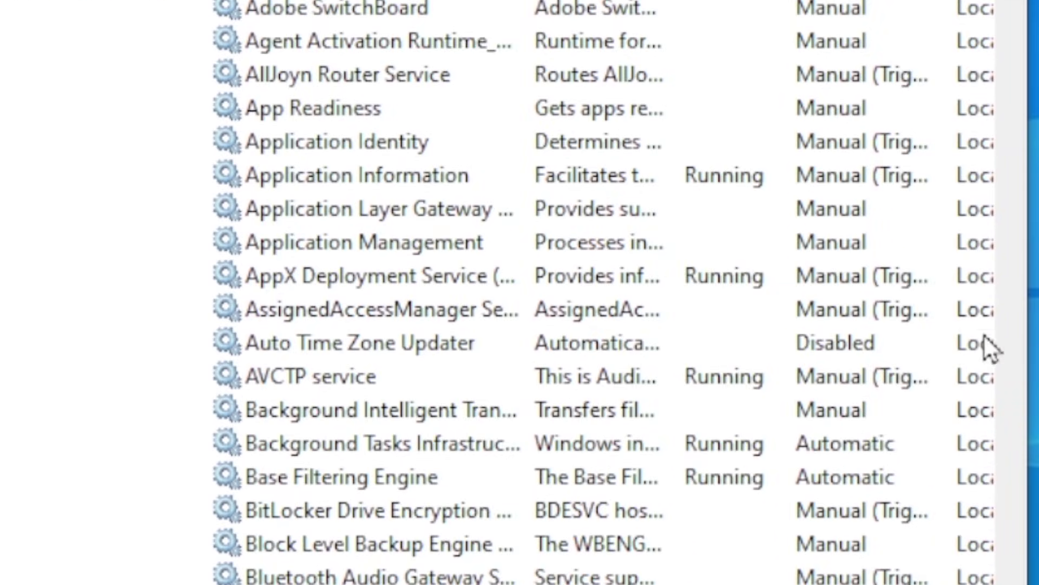
# - Restart the Bluetooth Support Service and close the Services console
pyautogui.click(1013, 56)
pyautogui.moveTo(1014, 56); pyautogui.dragTo(1006, 4)
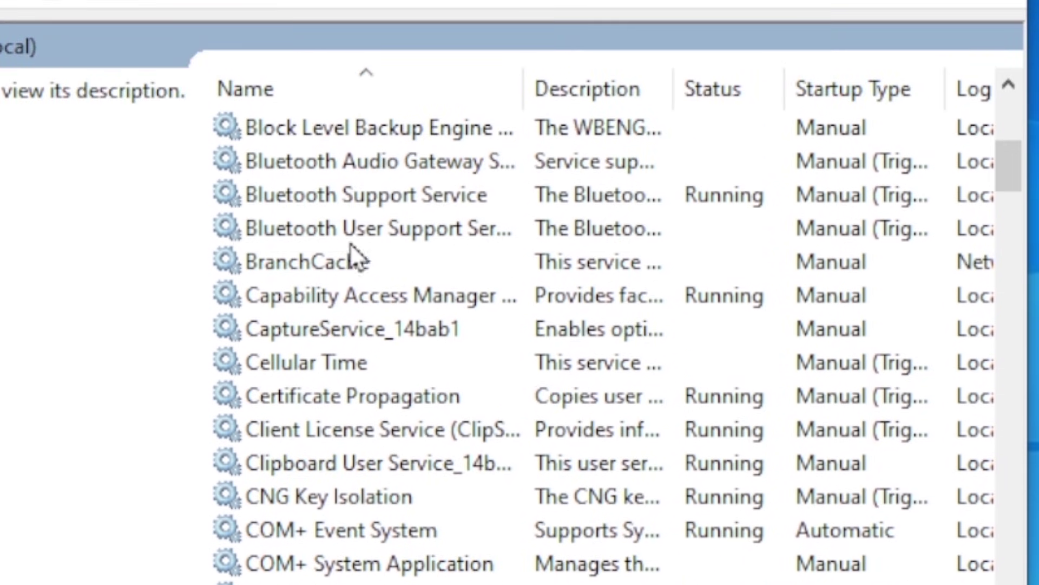
pyautogui.click(283, 232)
pyautogui.click(283, 233)
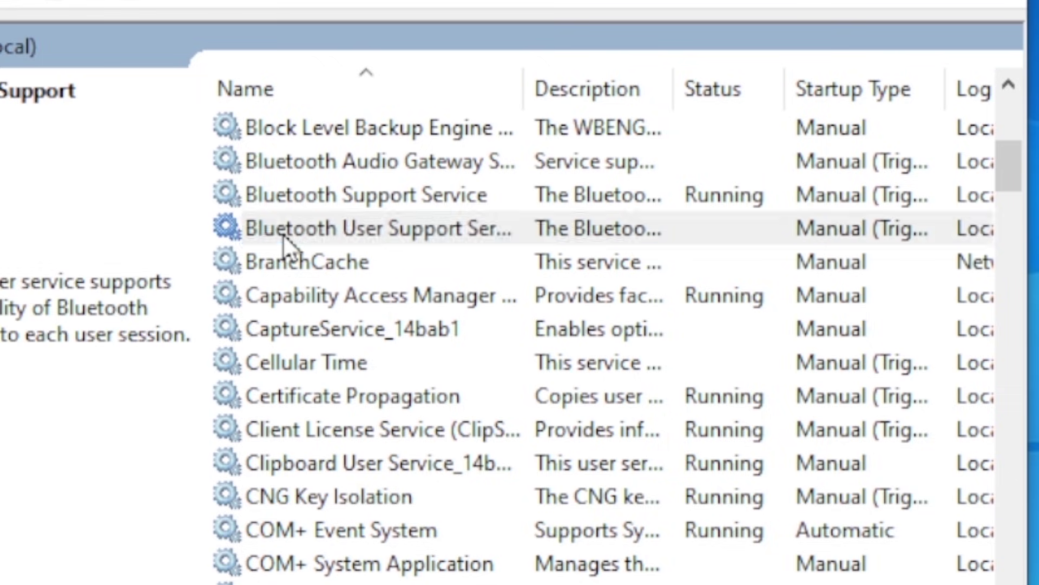
pyautogui.click(444, 195)
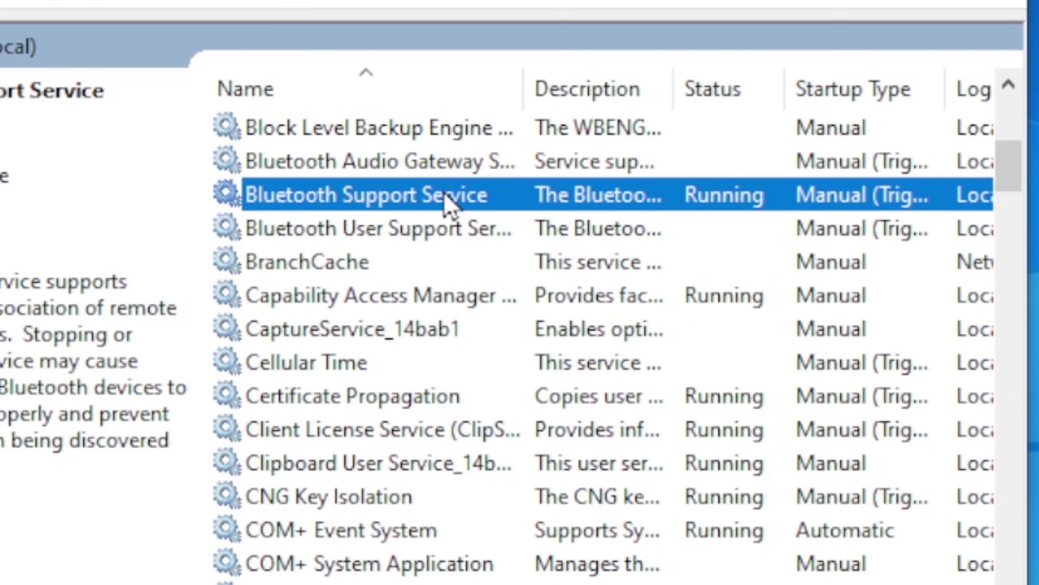
pyautogui.rightClick(444, 195)
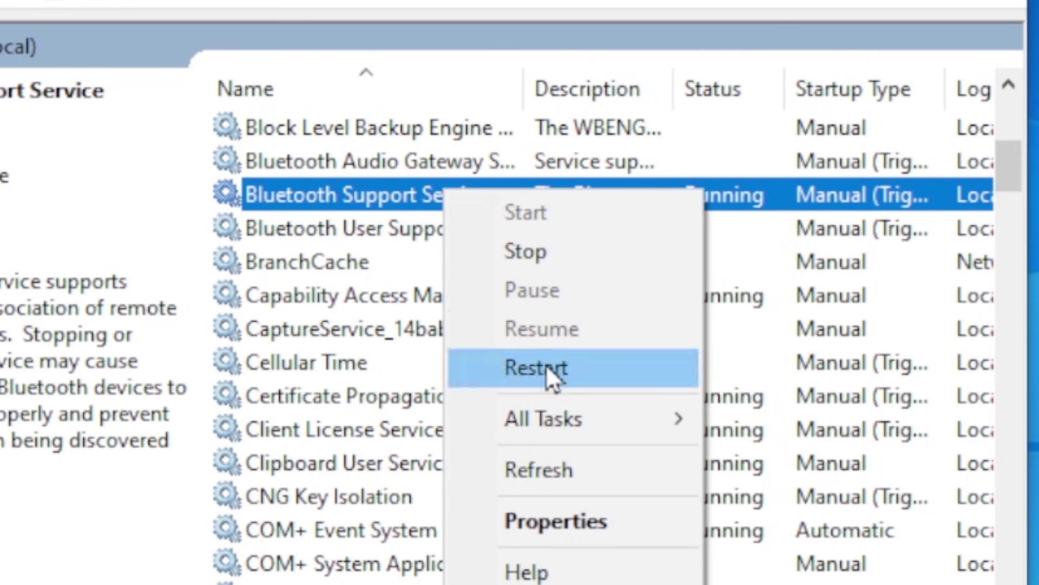
pyautogui.click(530, 362)
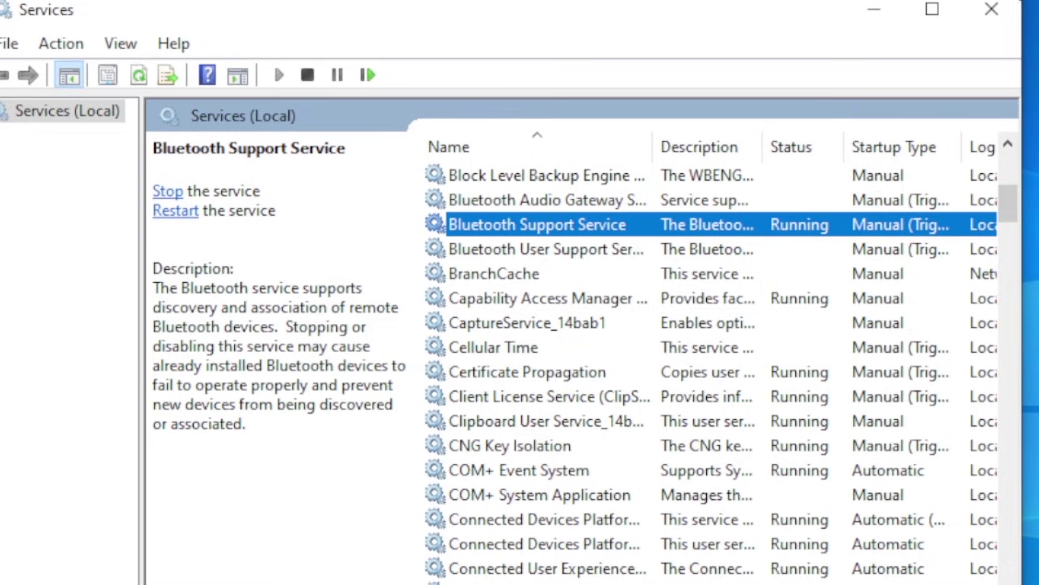
pyautogui.click(1000, 3)
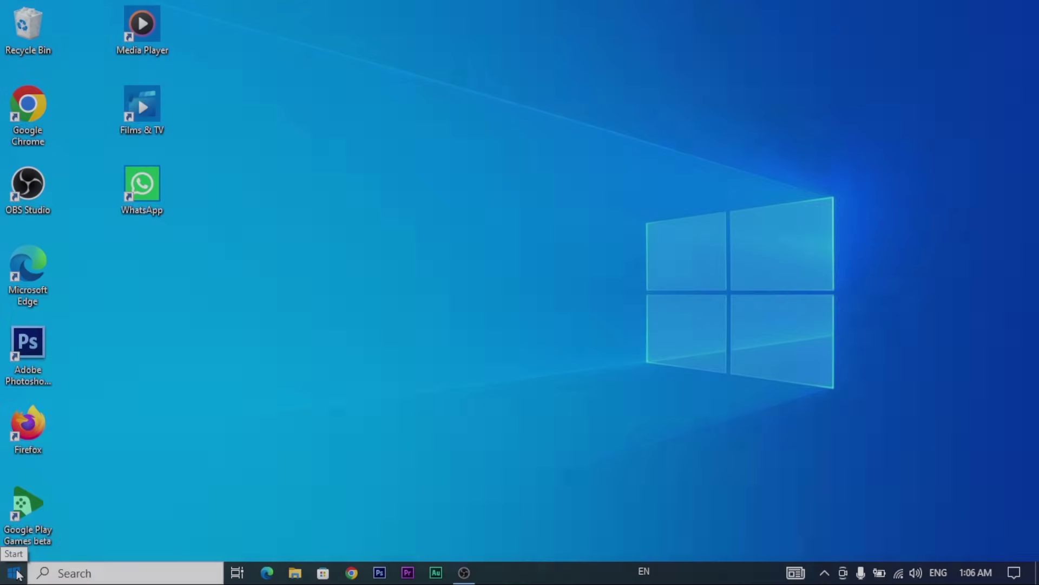
# - Check the Devices page in Windows Settings and the action center for a Bluetooth option, closing both
pyautogui.click(17, 573)
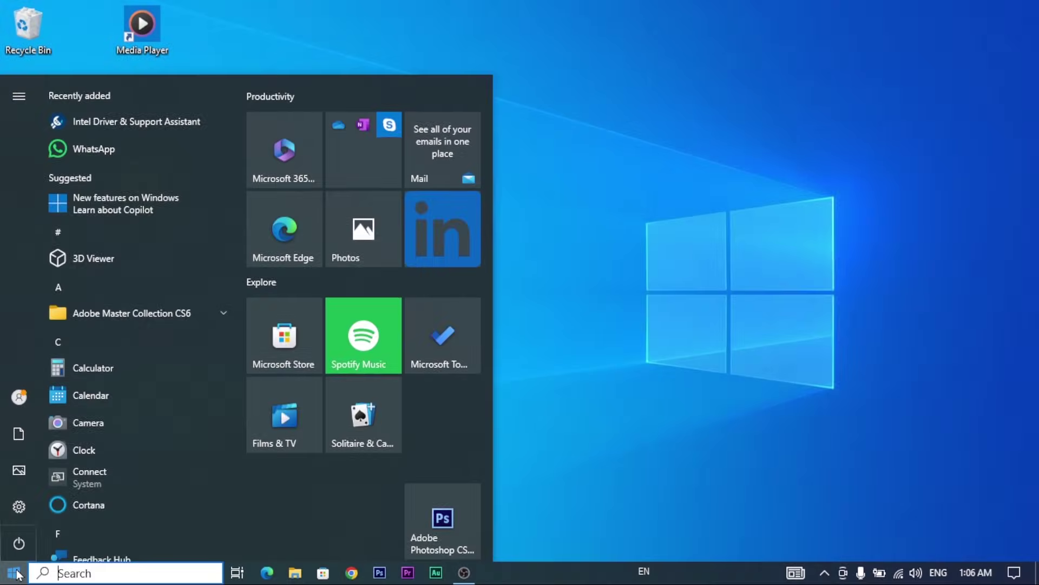
pyautogui.click(19, 516)
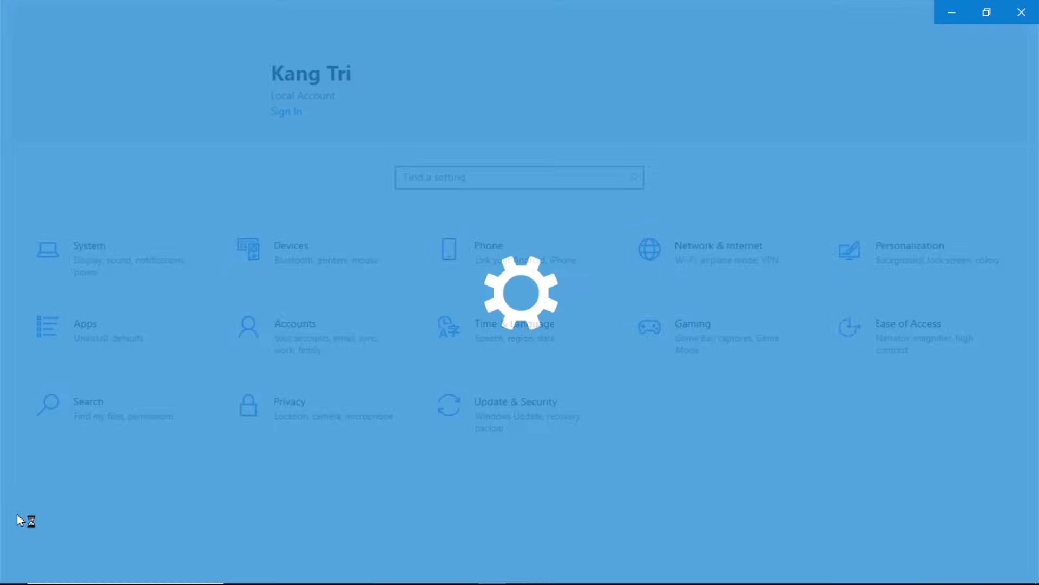
pyautogui.click(292, 270)
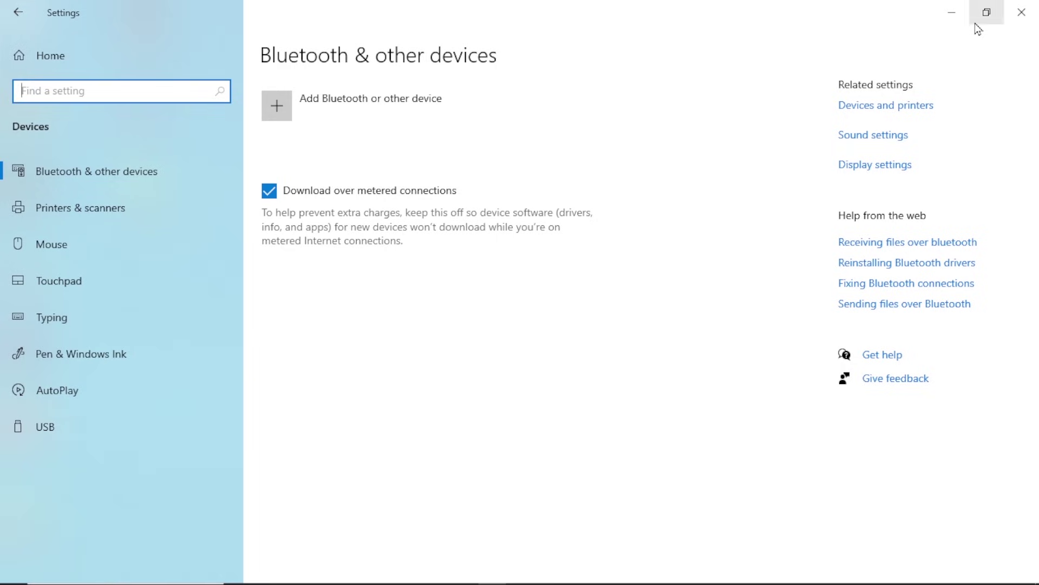
pyautogui.click(1021, 12)
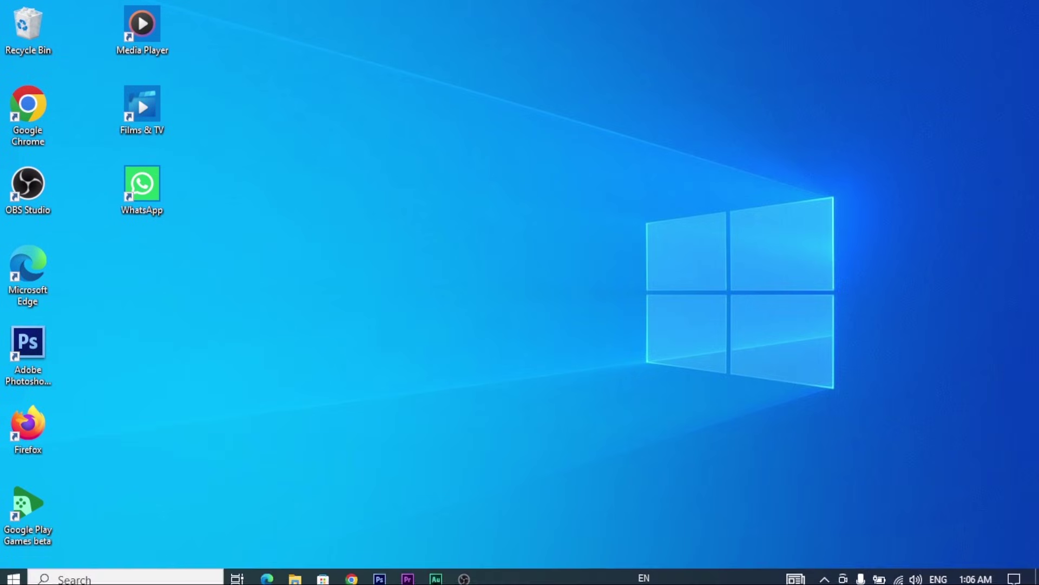
pyautogui.click(1013, 573)
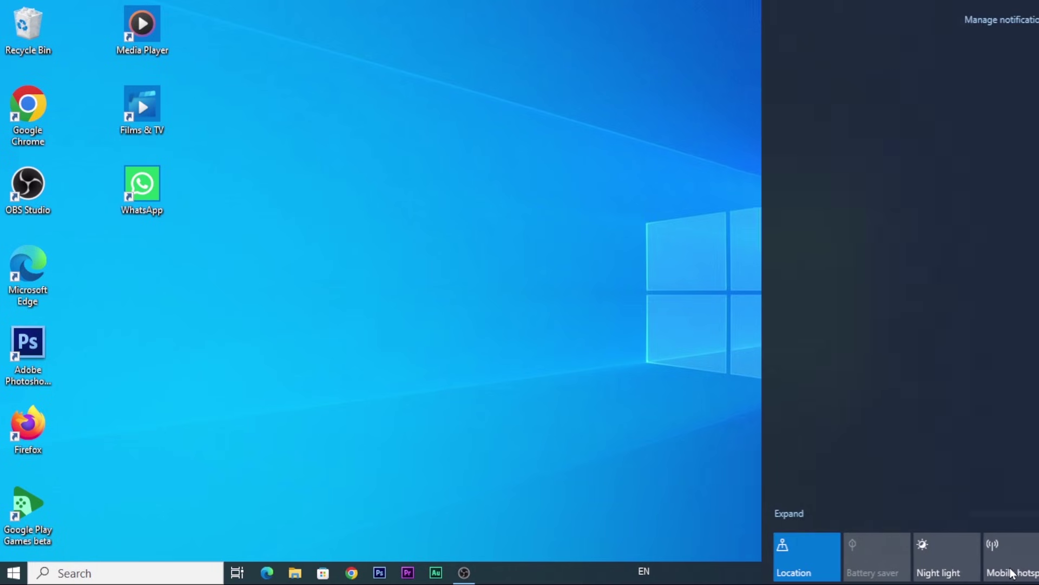
pyautogui.click(686, 488)
# - Run services.msc again to reopen the Services console
pyautogui.press('super+r')
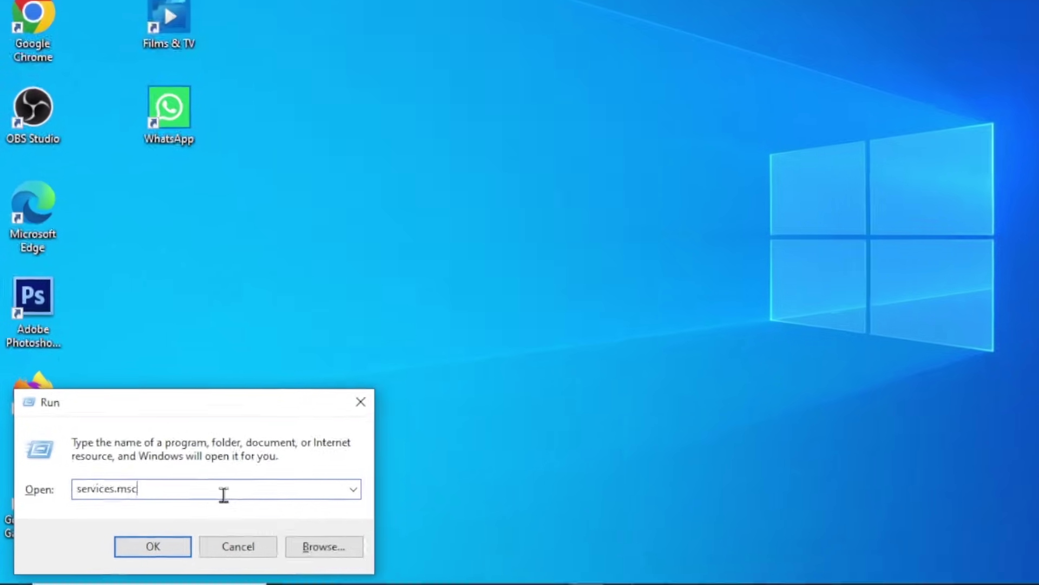
pyautogui.click(99, 505)
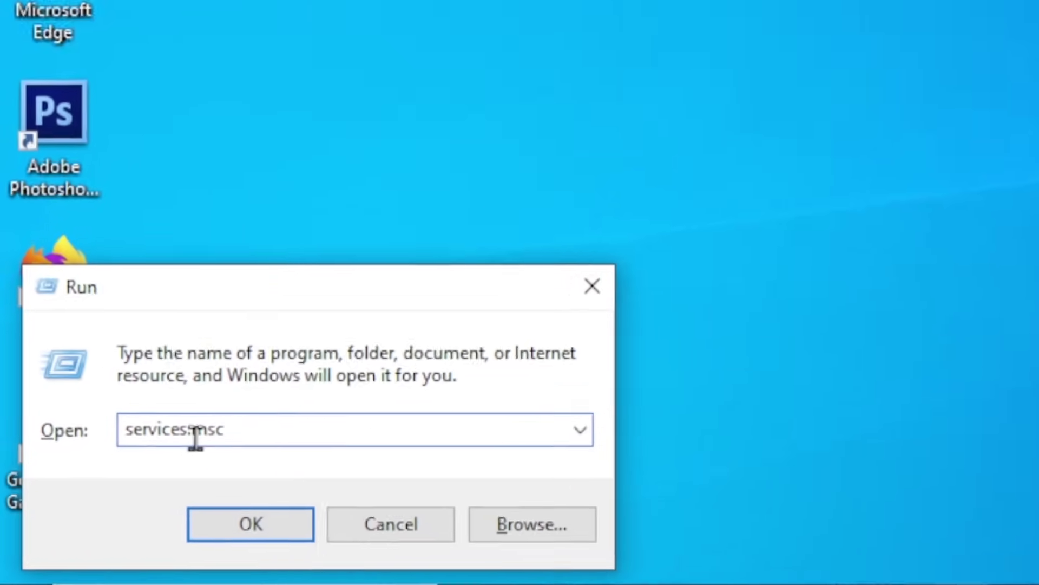
pyautogui.click(341, 410)
pyautogui.press('Left')
pyautogui.press('Left')
pyautogui.press('Left')
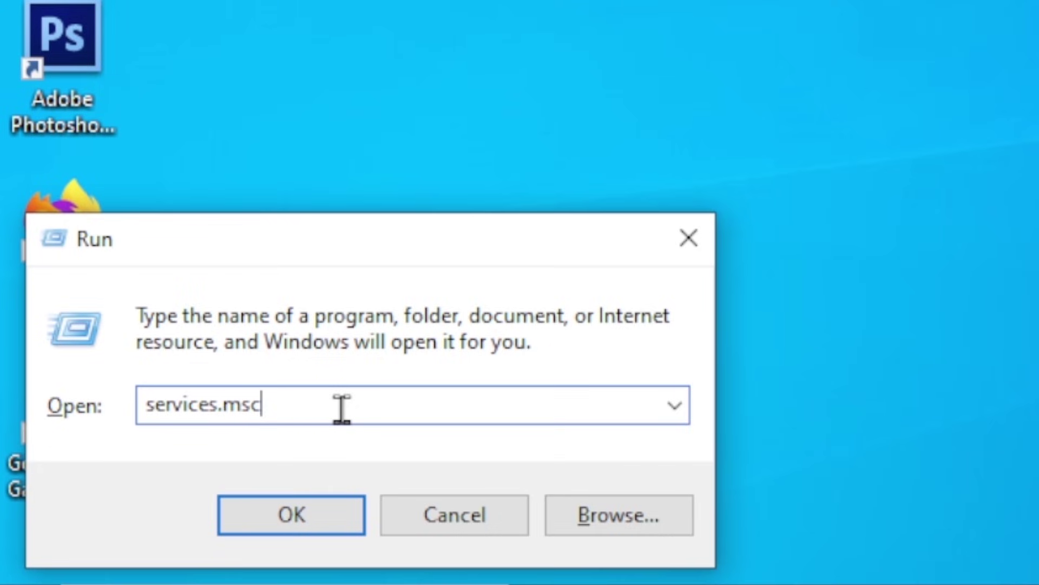
pyautogui.click(300, 518)
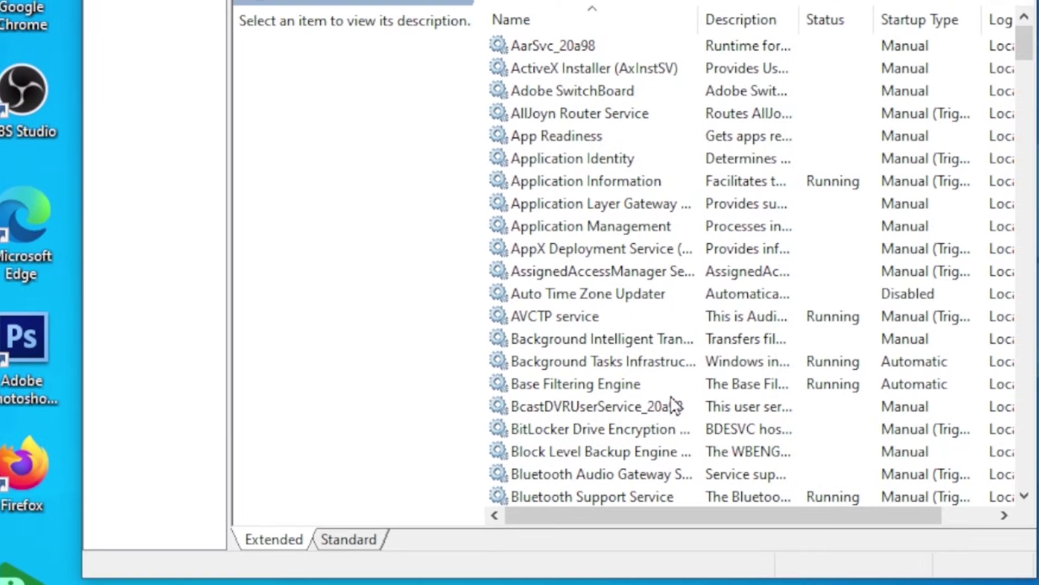
# - Set the Bluetooth Support Service's startup type to Automatic, apply it, and close its properties
pyautogui.moveTo(1023, 53); pyautogui.dragTo(1022, 76)
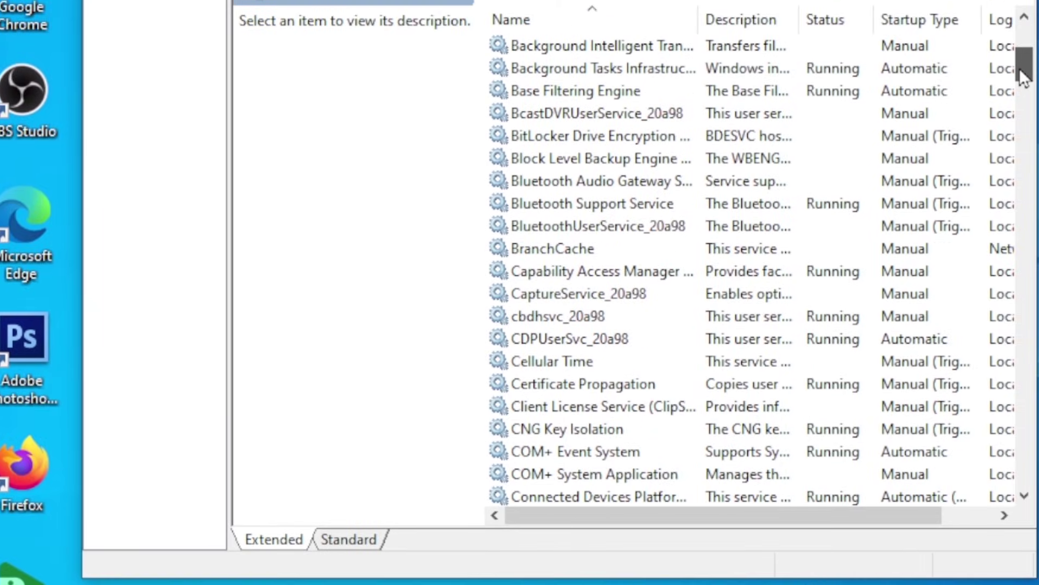
pyautogui.rightClick(585, 204)
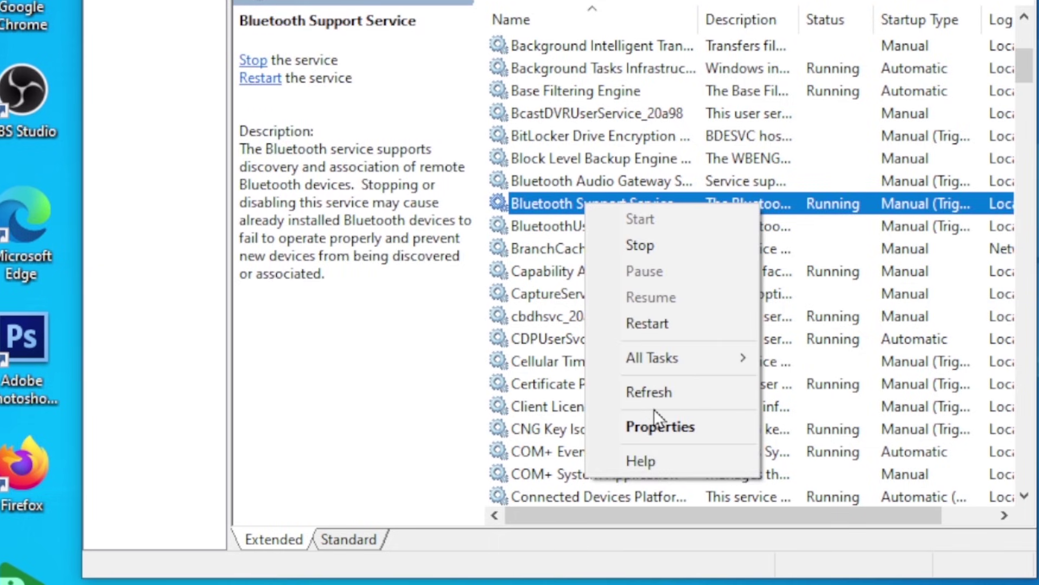
pyautogui.click(653, 422)
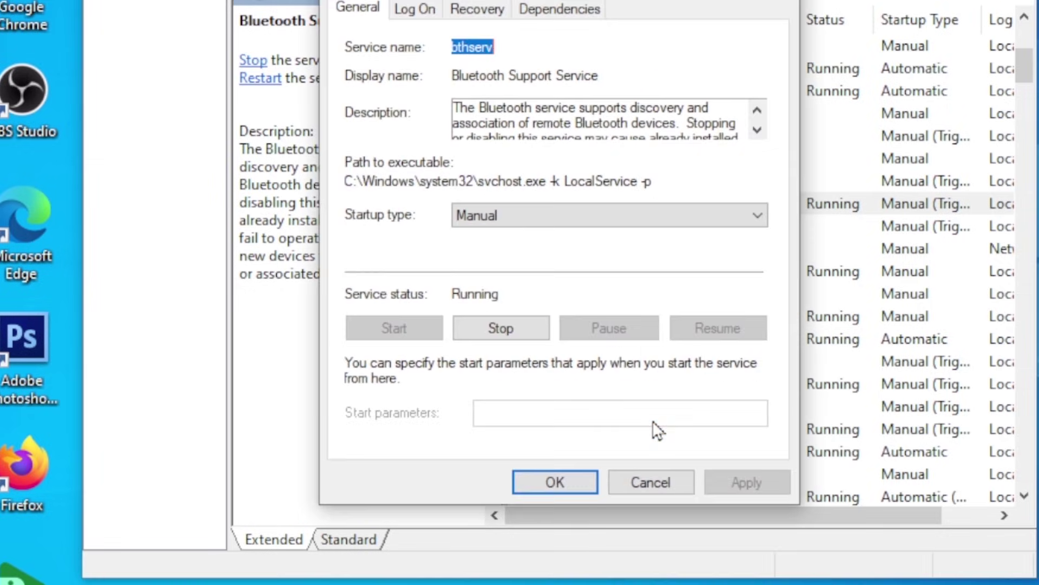
pyautogui.click(684, 214)
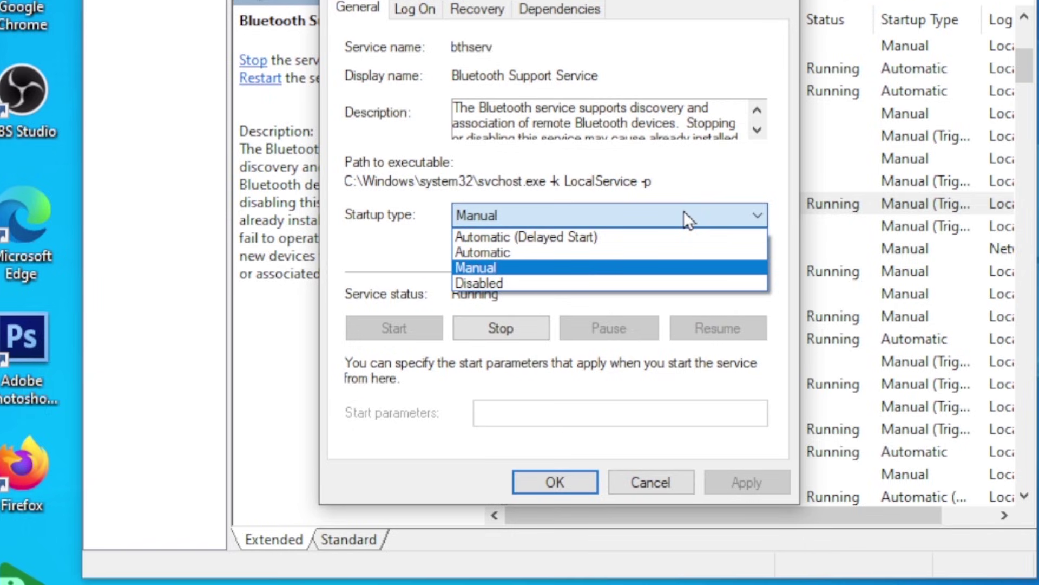
pyautogui.click(489, 252)
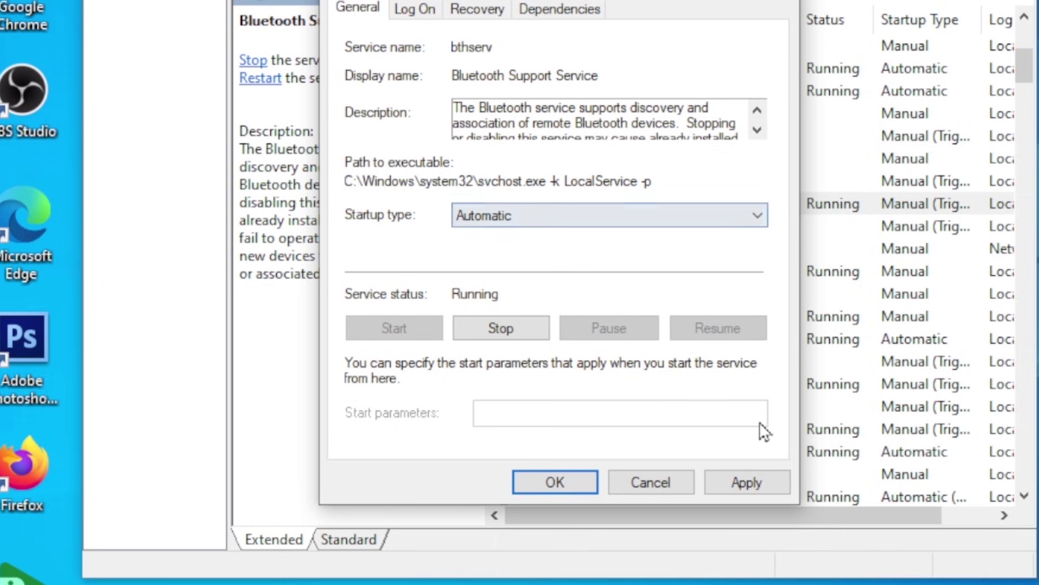
pyautogui.click(748, 480)
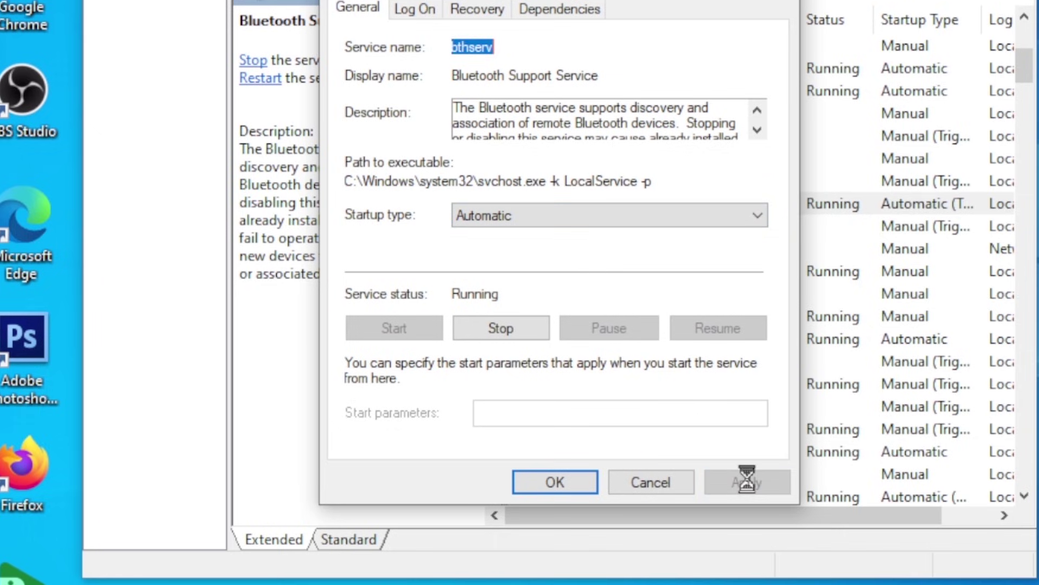
pyautogui.click(570, 480)
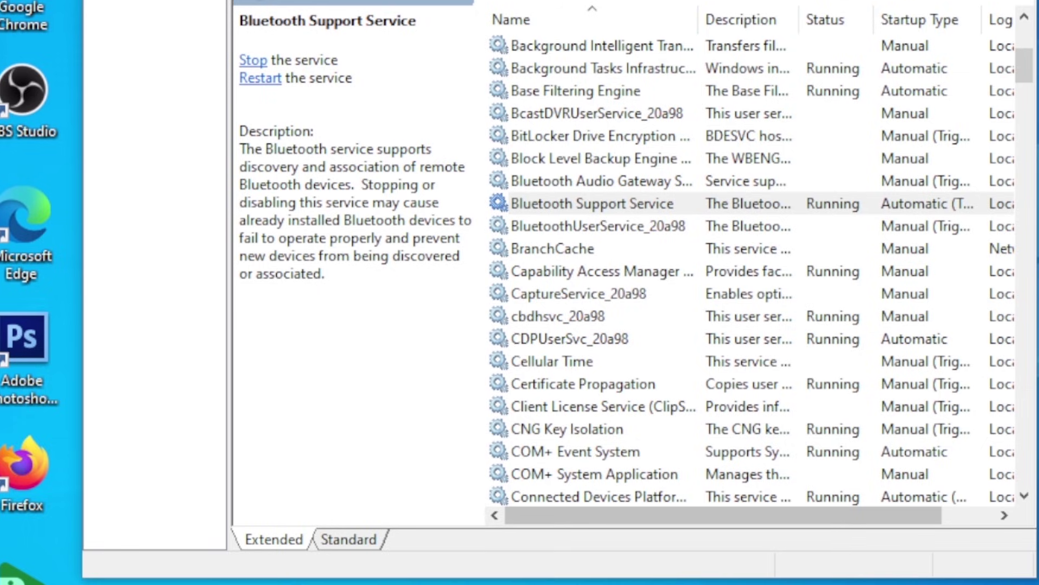
pyautogui.hotkey('alt', 'Tab')
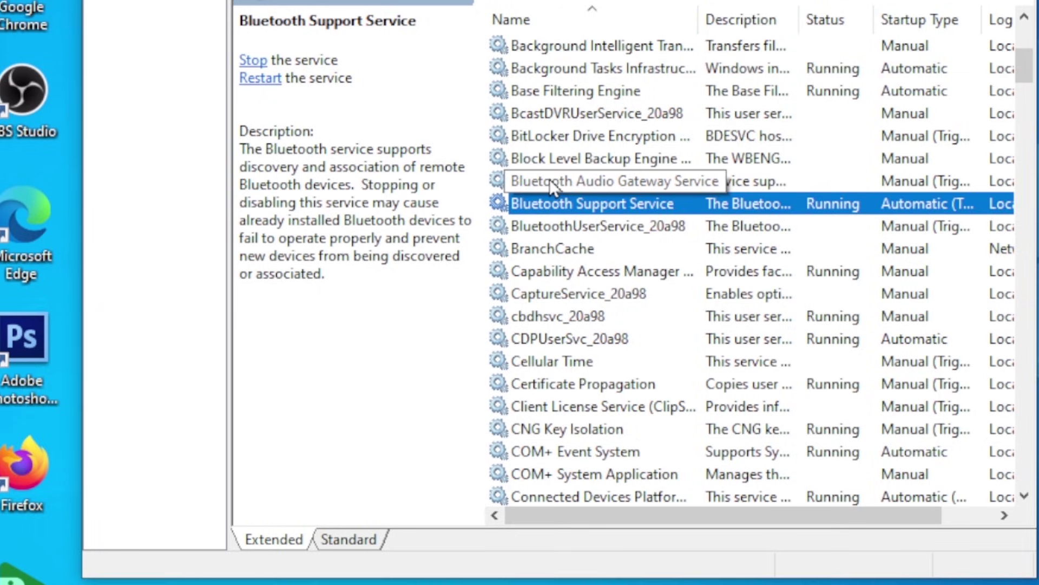
# - Set the Bluetooth Audio Gateway Service's startup type to Automatic, apply it, and close its properties
pyautogui.click(550, 179)
pyautogui.rightClick(550, 178)
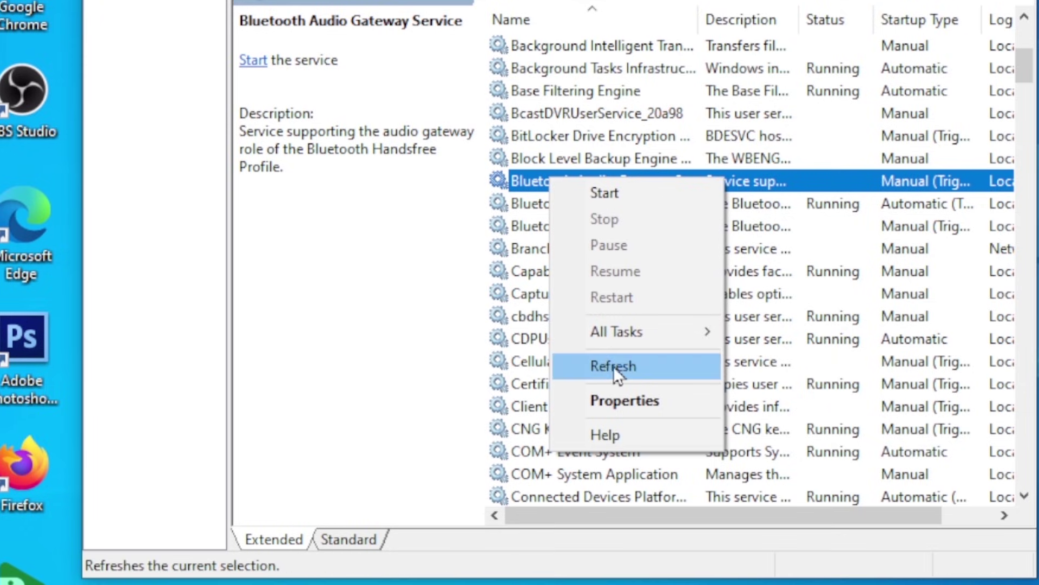
pyautogui.click(614, 398)
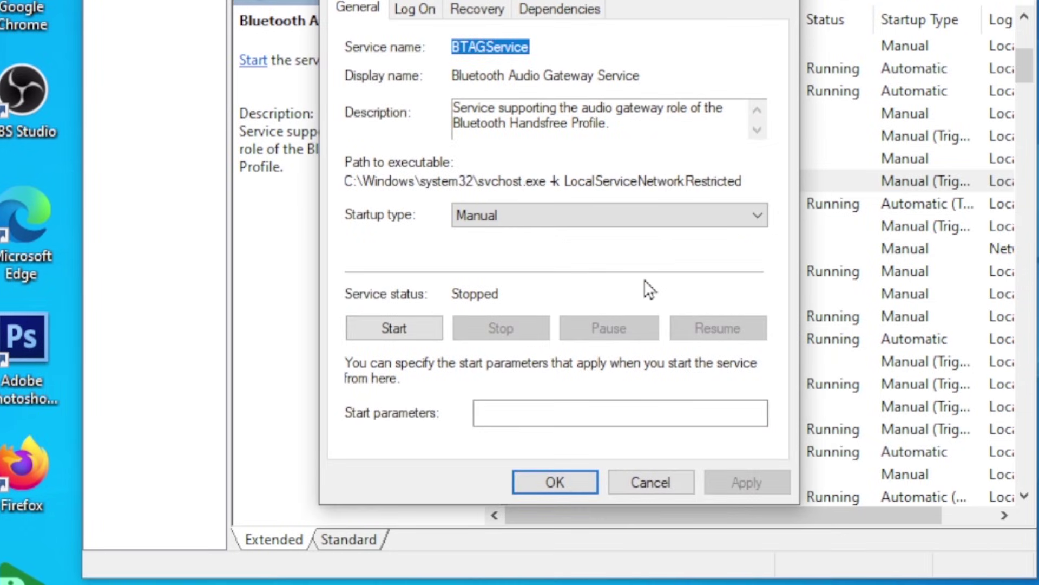
pyautogui.click(689, 208)
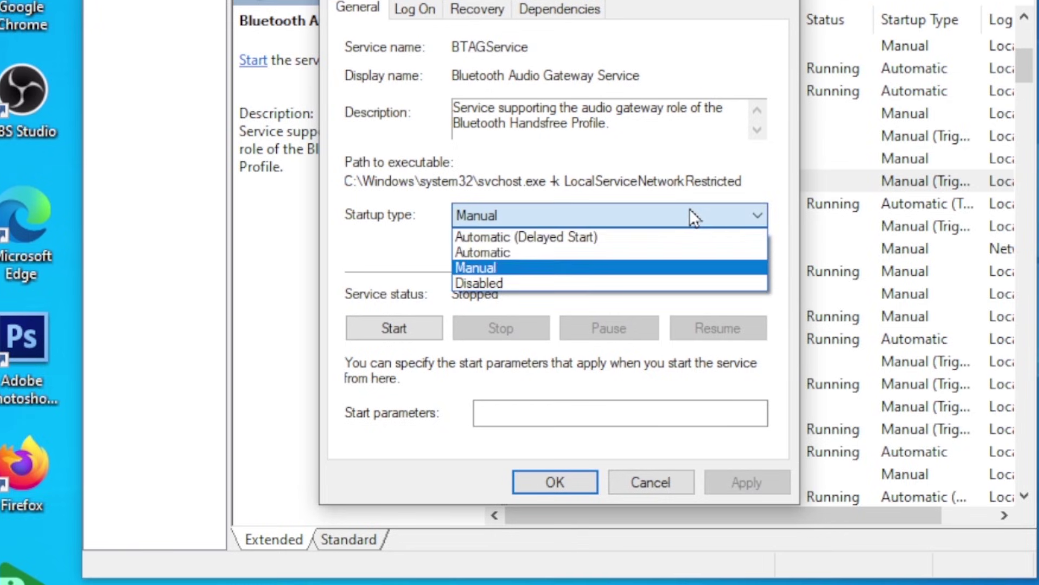
pyautogui.click(507, 252)
pyautogui.click(732, 485)
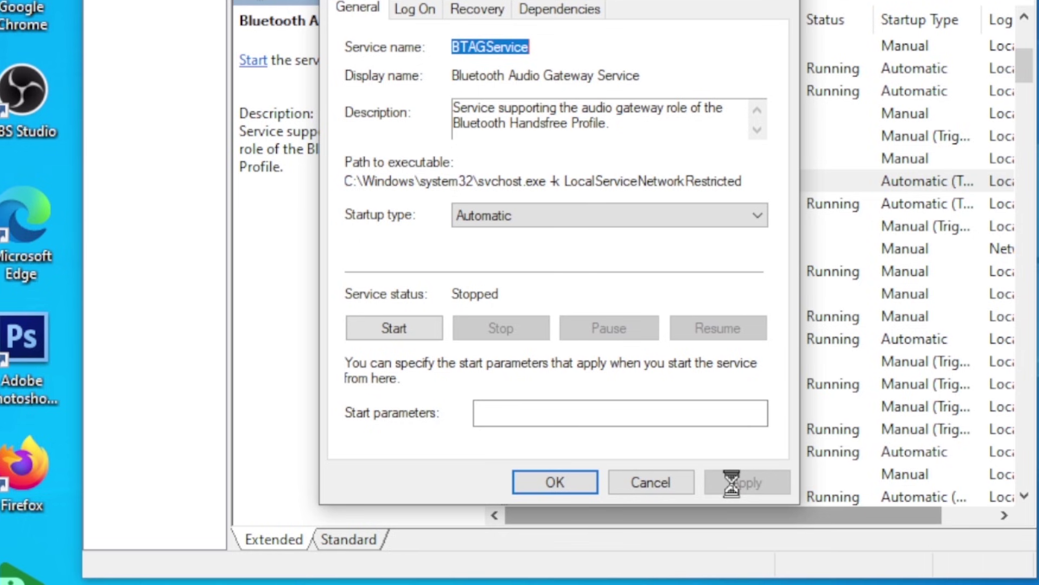
pyautogui.click(556, 476)
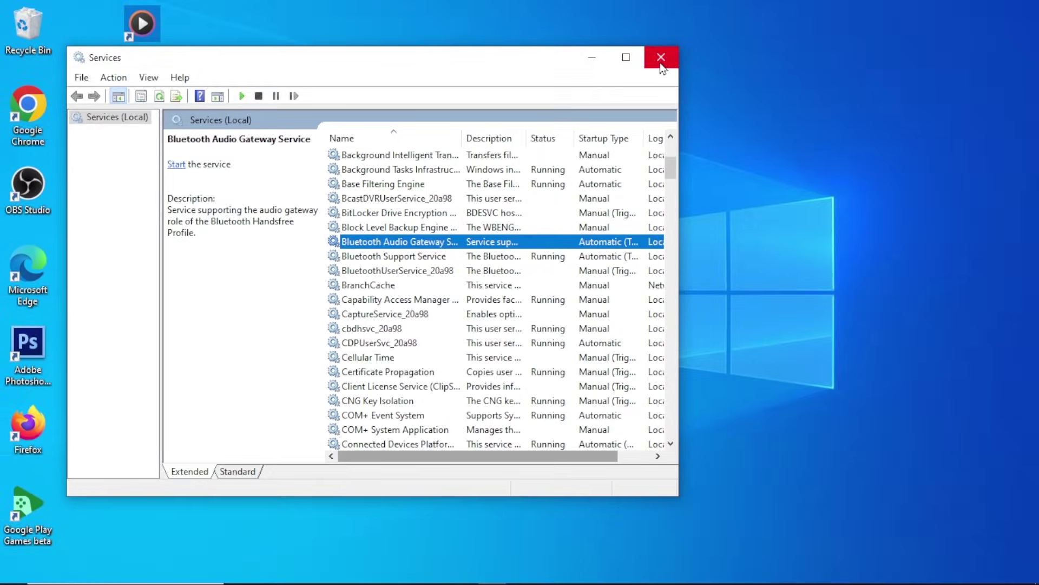
# - Close the Services console and check the action center for a Bluetooth option
pyautogui.click(660, 64)
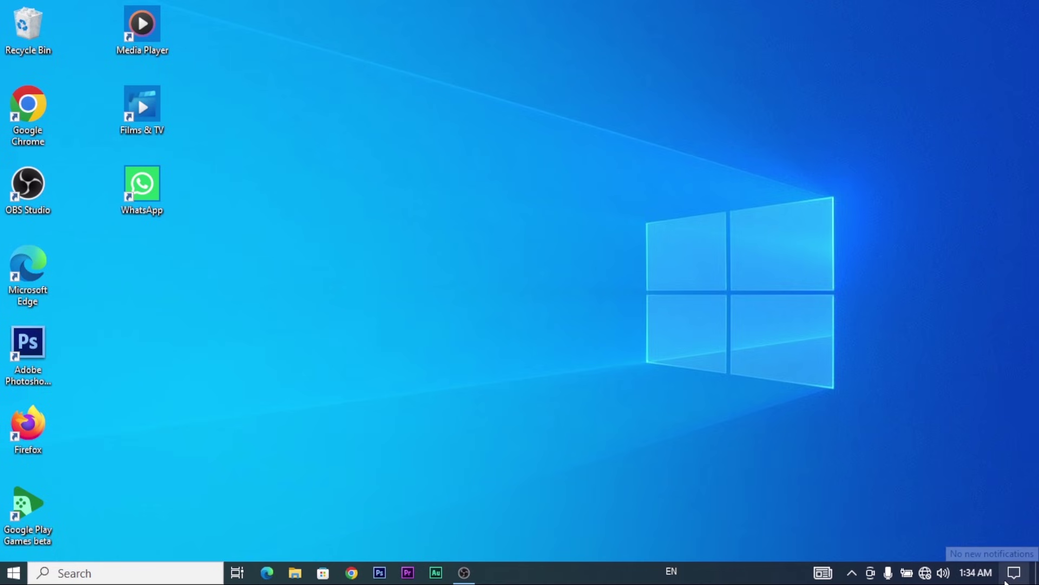
pyautogui.click(1014, 573)
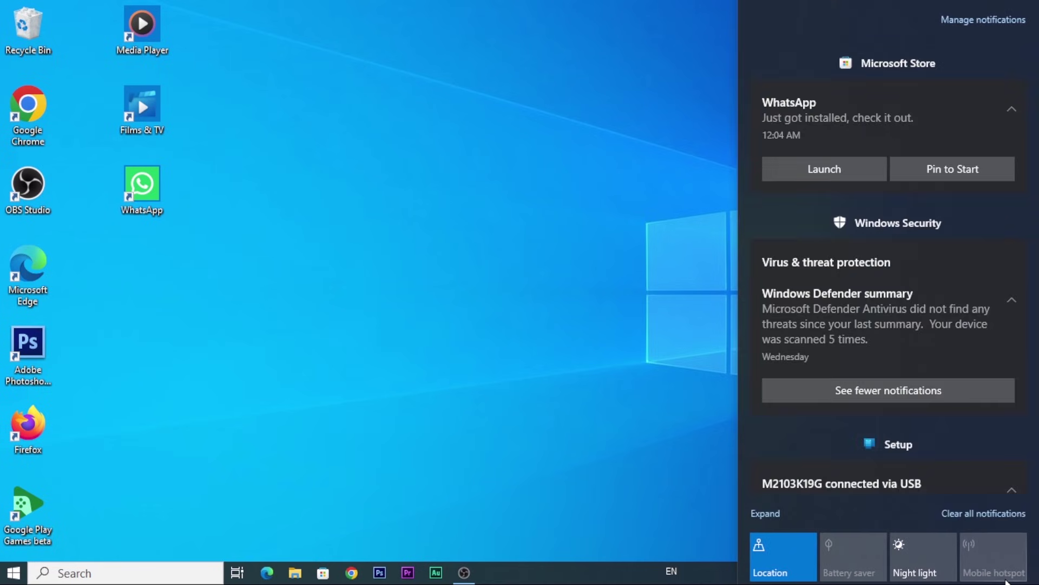
pyautogui.click(630, 501)
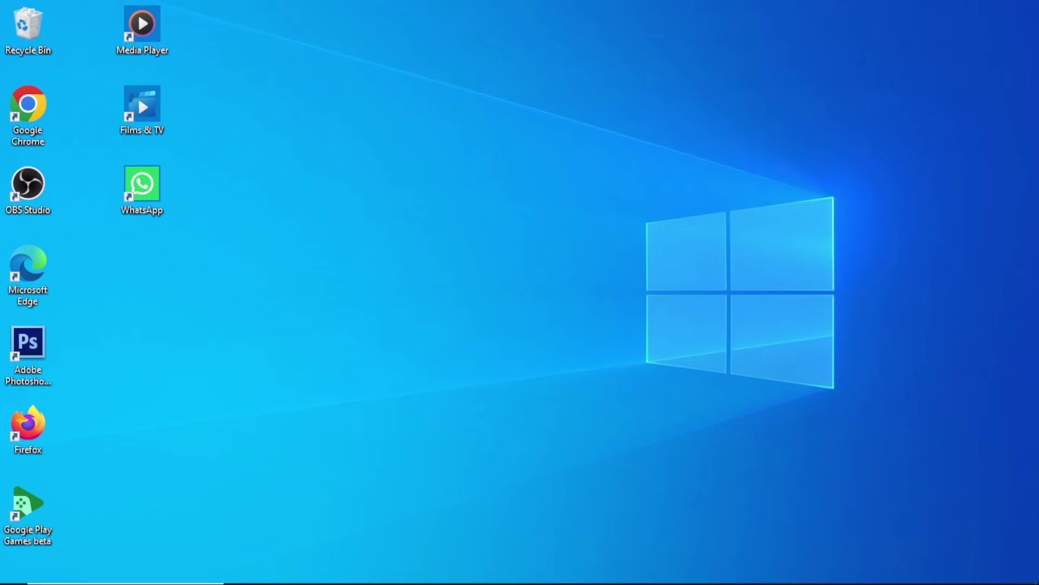
# - Open the Additional troubleshooters page under Update & Security in Windows Settings
pyautogui.click(13, 573)
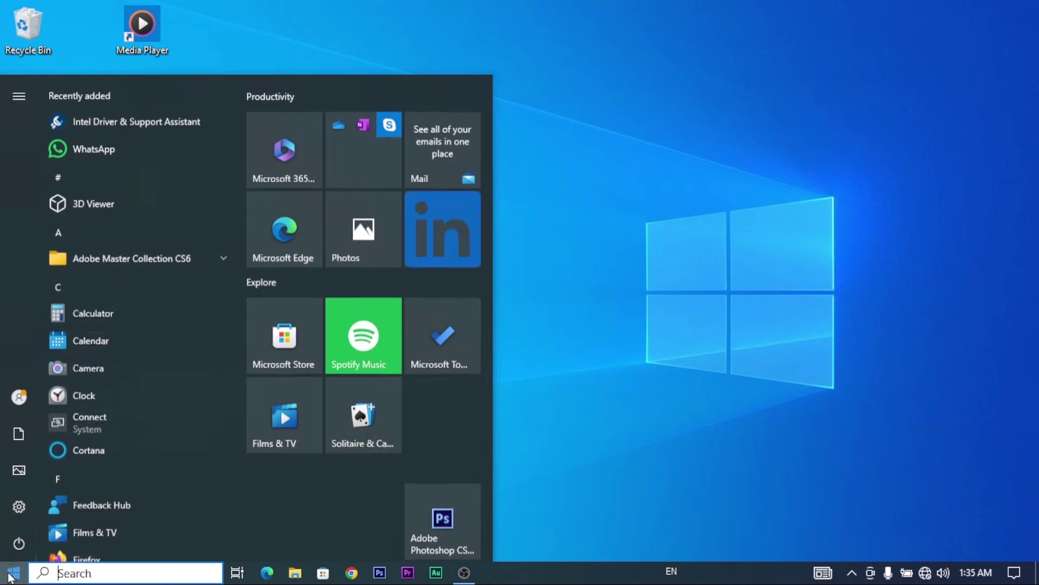
pyautogui.click(22, 505)
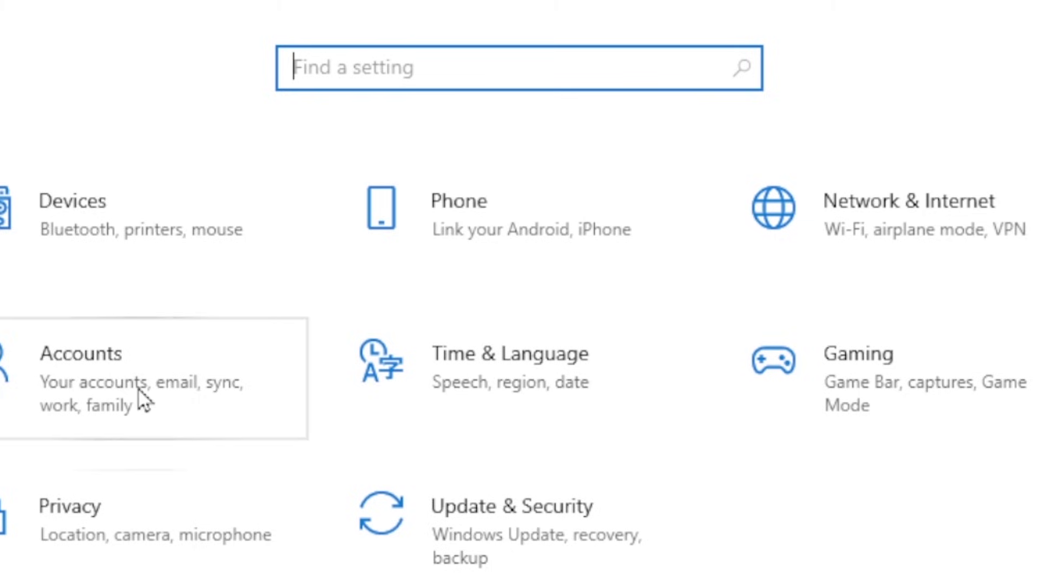
pyautogui.click(512, 528)
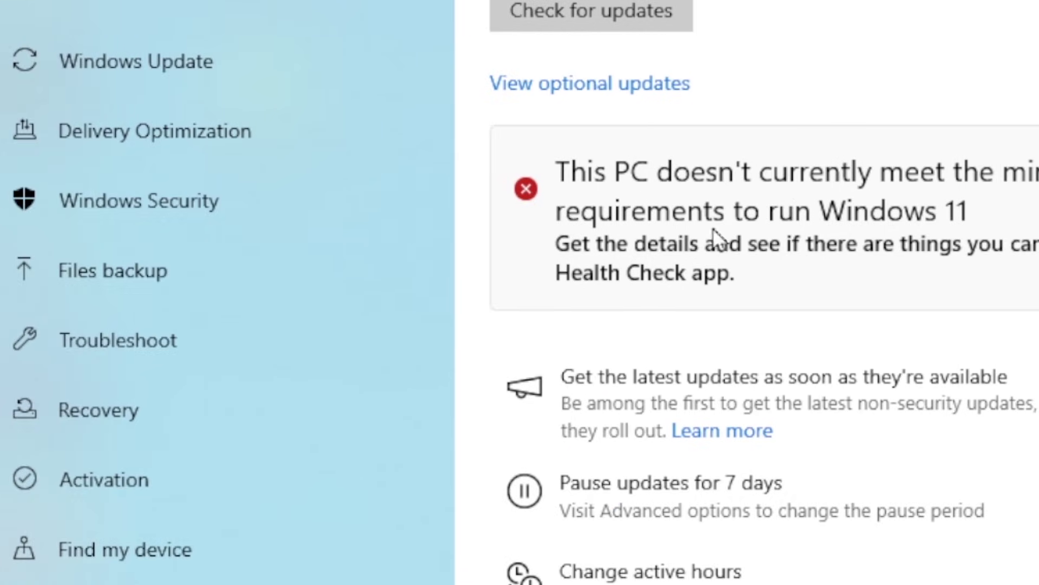
pyautogui.click(132, 346)
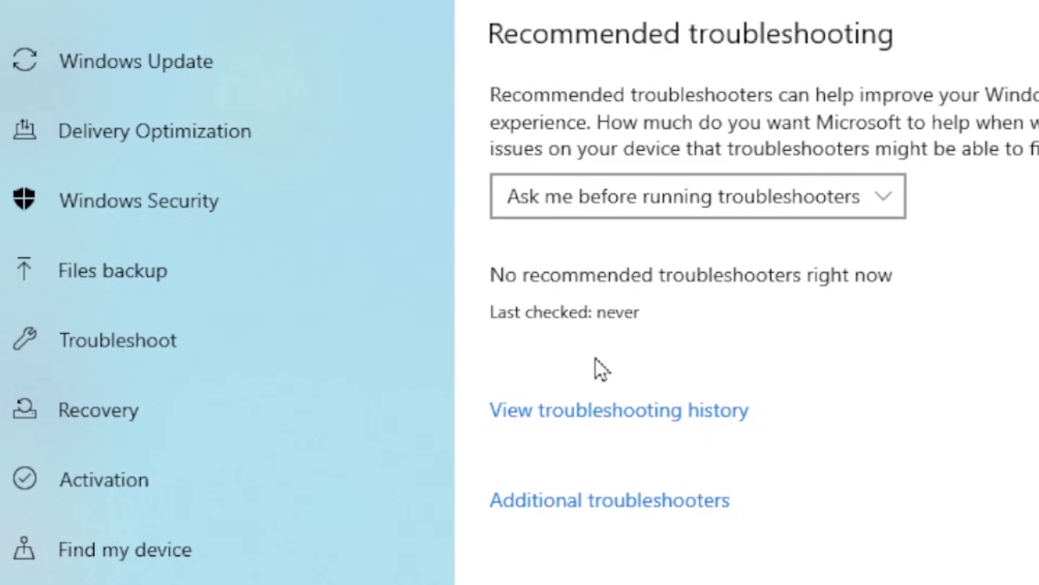
pyautogui.click(562, 503)
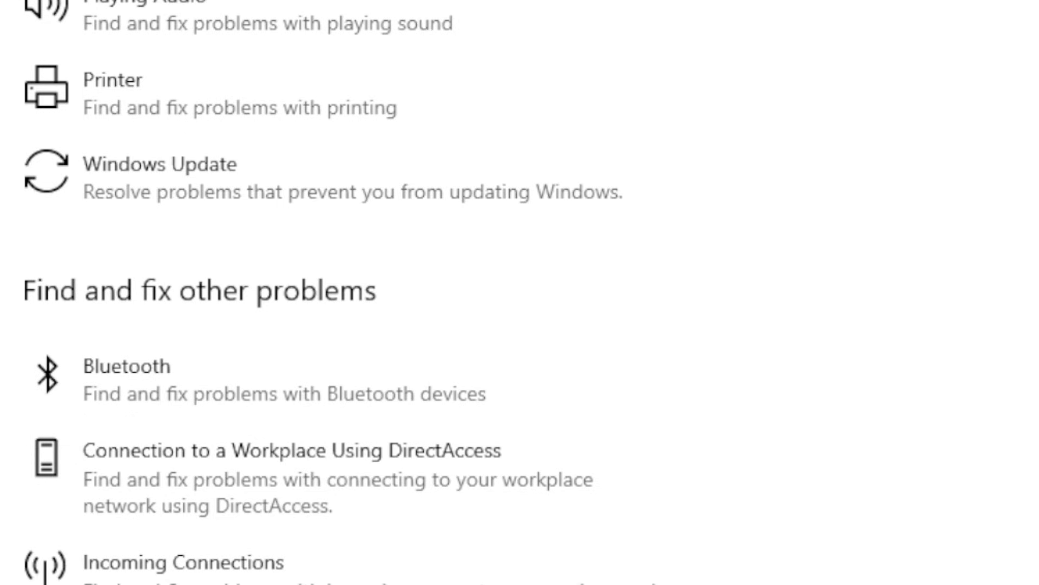
# - Run the Bluetooth troubleshooter through to completion and close it
pyautogui.scroll(-5, 339, 290)
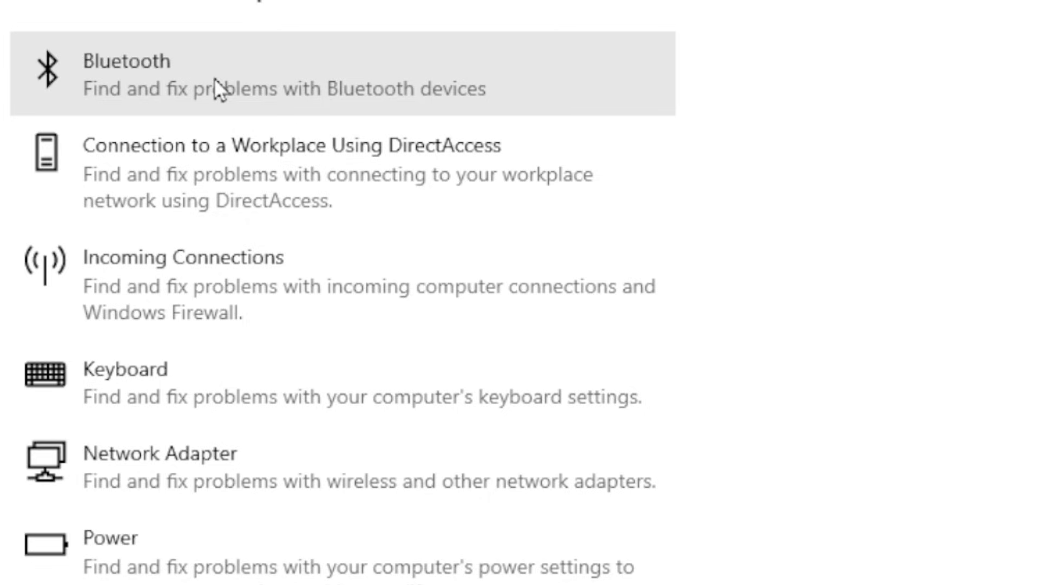
pyautogui.click(196, 59)
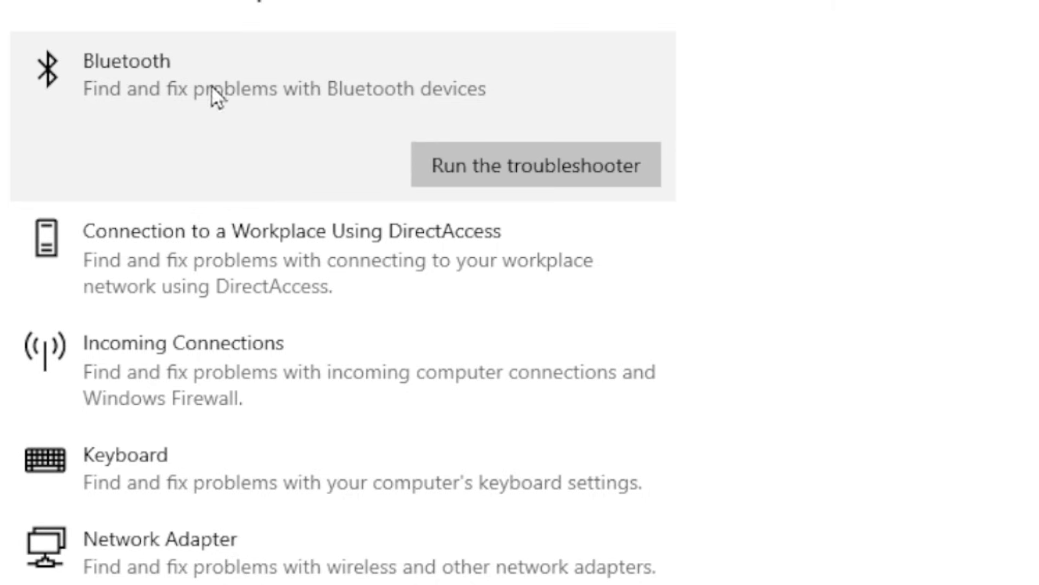
pyautogui.click(463, 164)
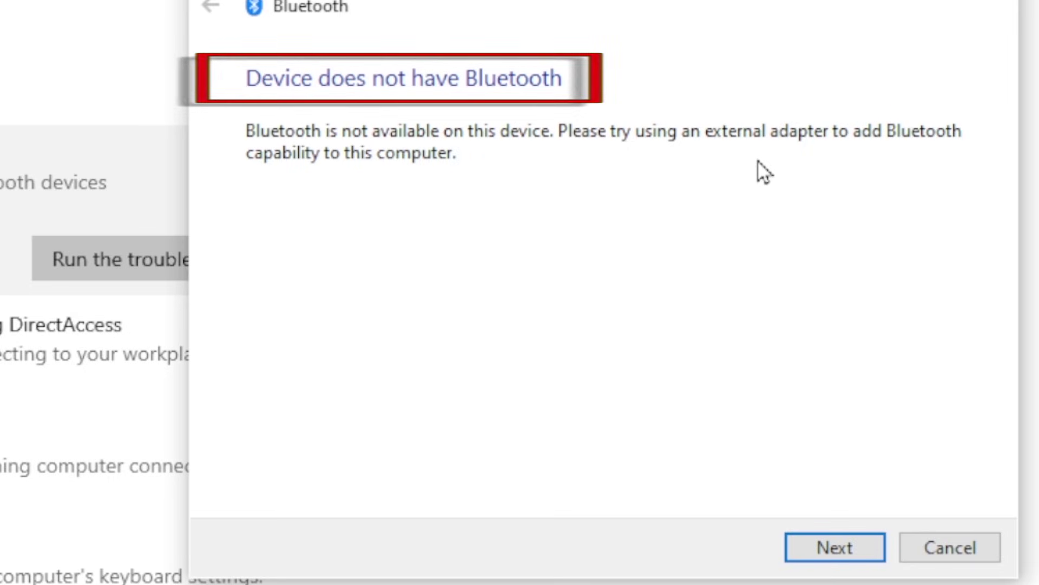
pyautogui.click(820, 555)
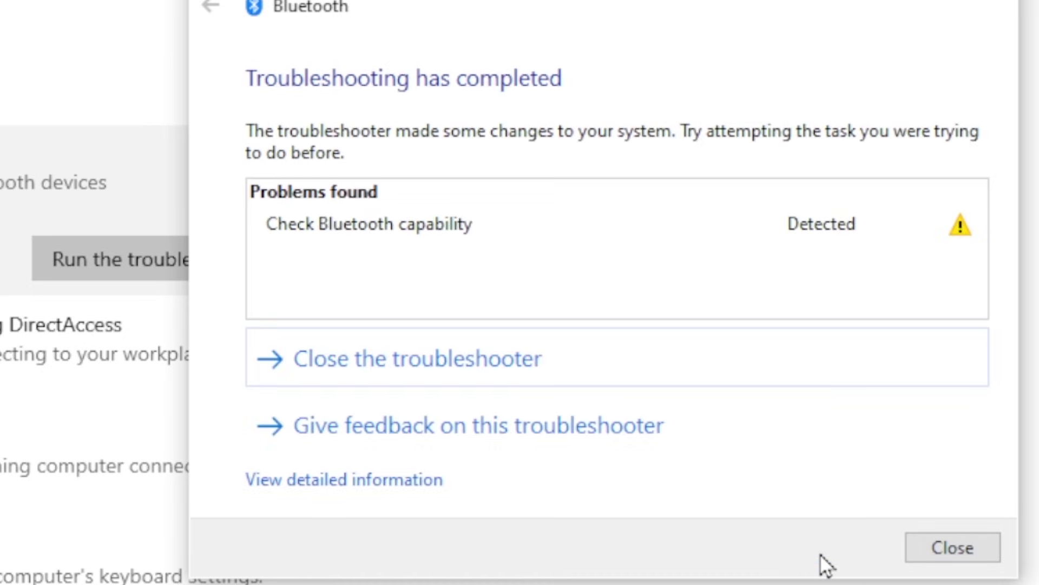
pyautogui.click(956, 552)
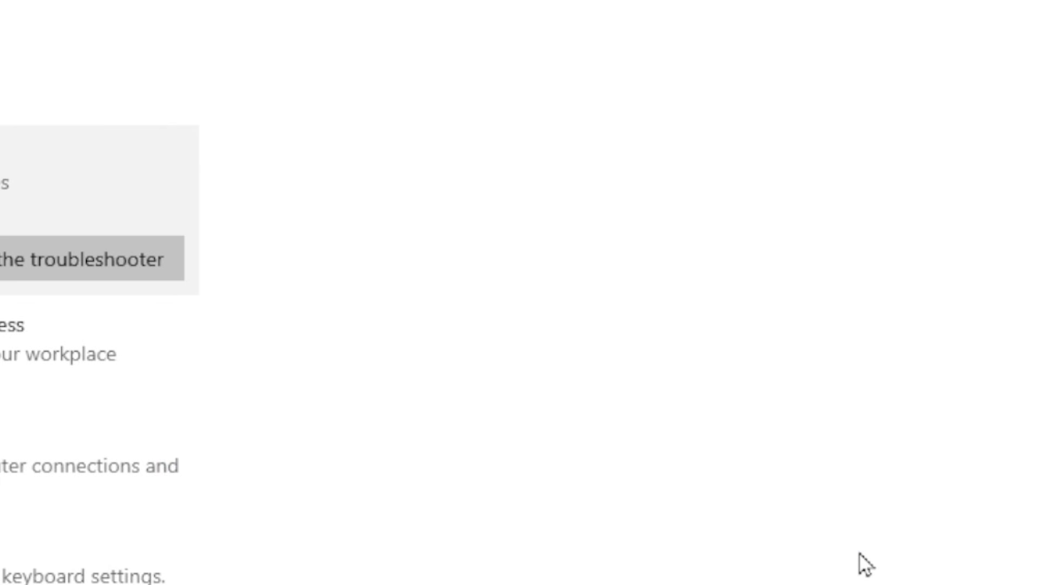
# - Run the Bluetooth troubleshooter a second time, finish it, and close Windows Settings
pyautogui.click(76, 247)
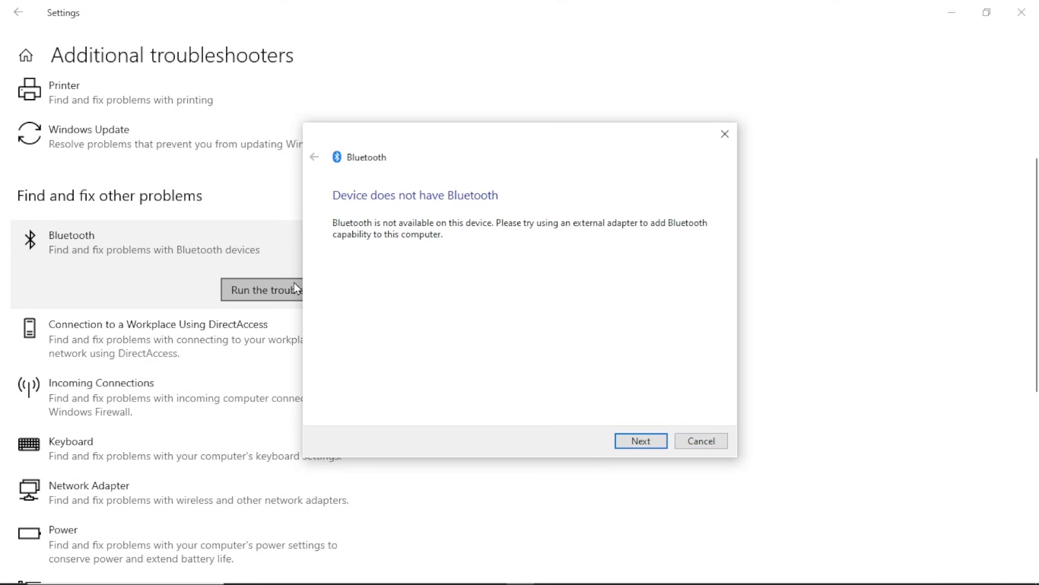
pyautogui.click(639, 440)
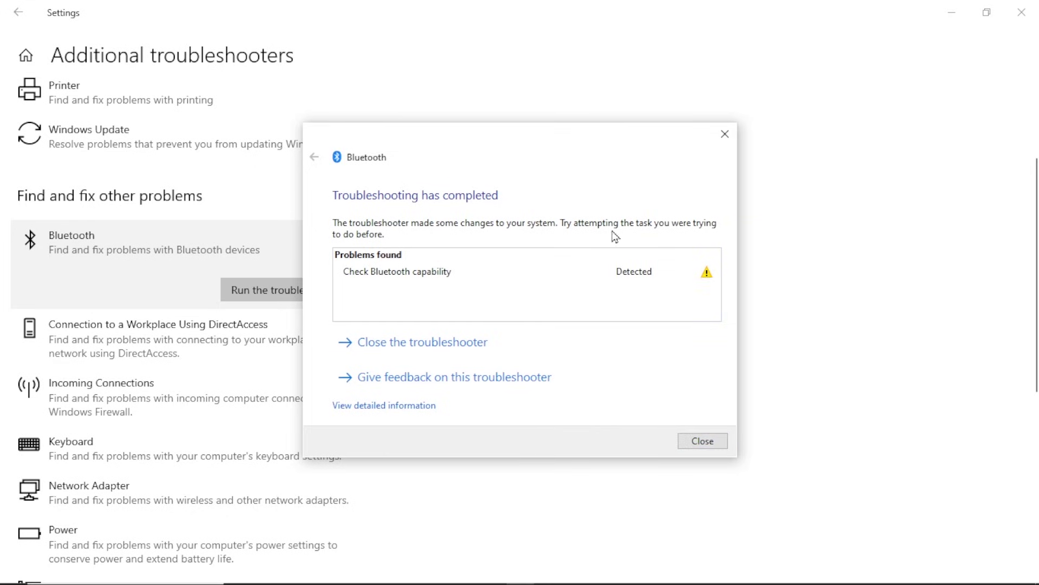
pyautogui.click(699, 444)
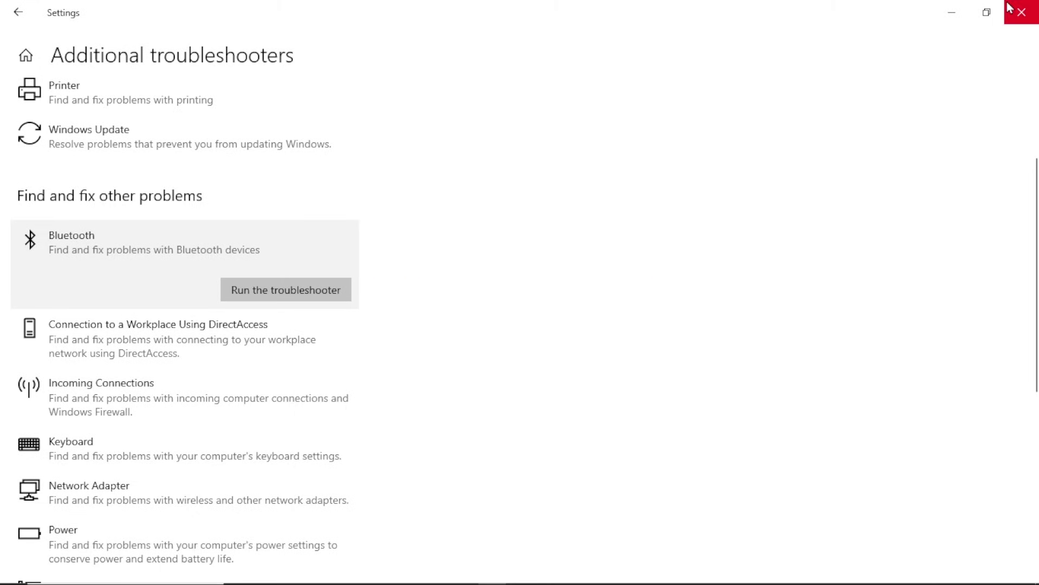
pyautogui.click(1010, 7)
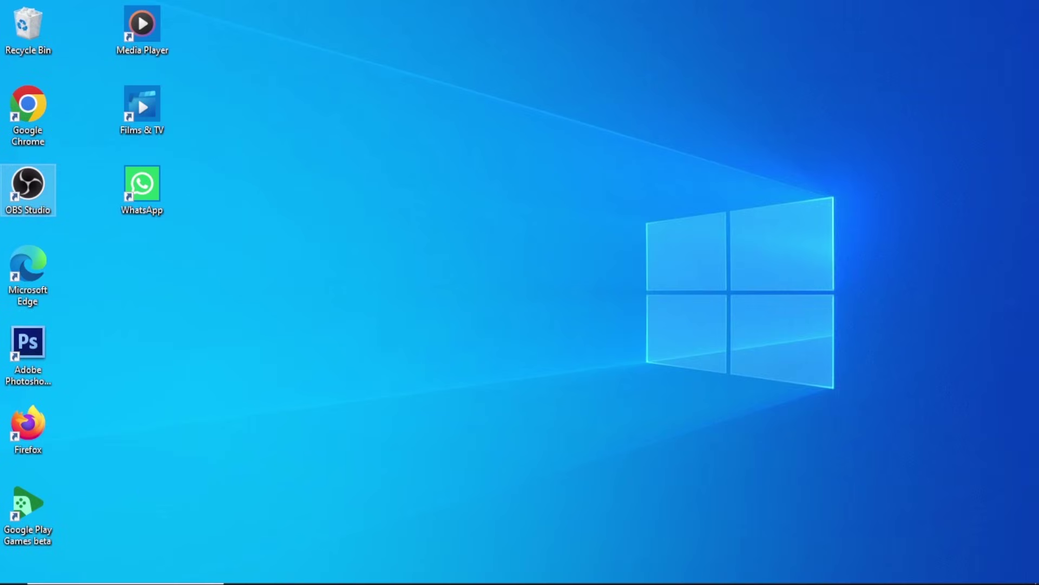
# - Check the device categories in Device Manager for Bluetooth, collapsing Other devices and Universal Serial Bus controllers
pyautogui.click(81, 573)
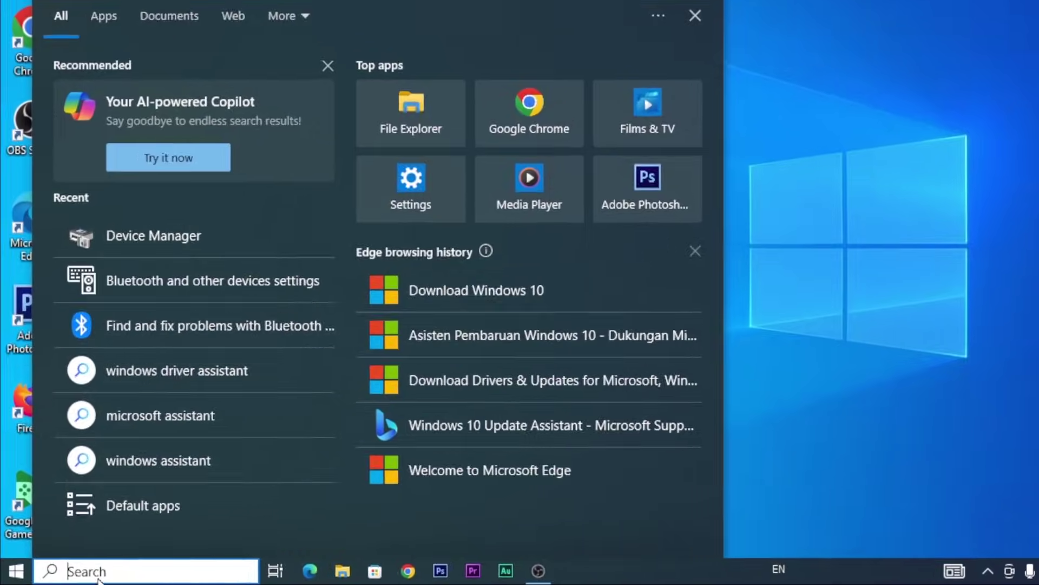
pyautogui.write('de')
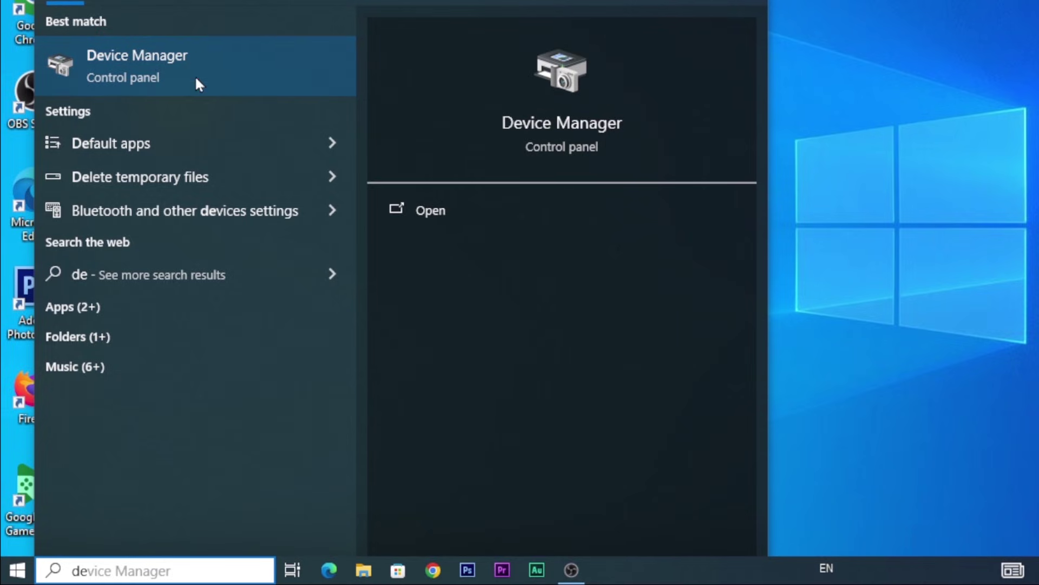
pyautogui.click(158, 61)
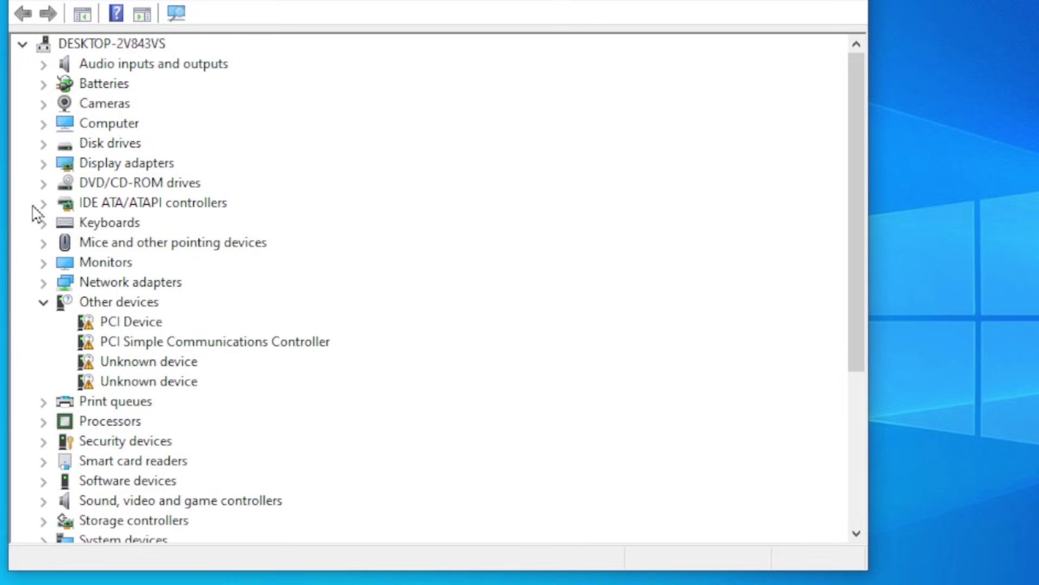
pyautogui.click(43, 303)
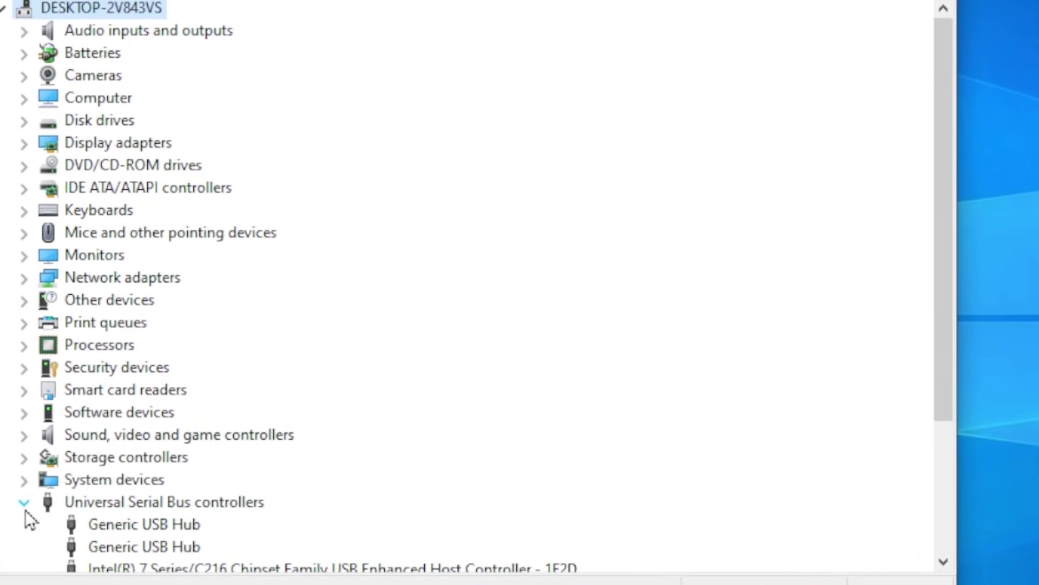
pyautogui.click(24, 505)
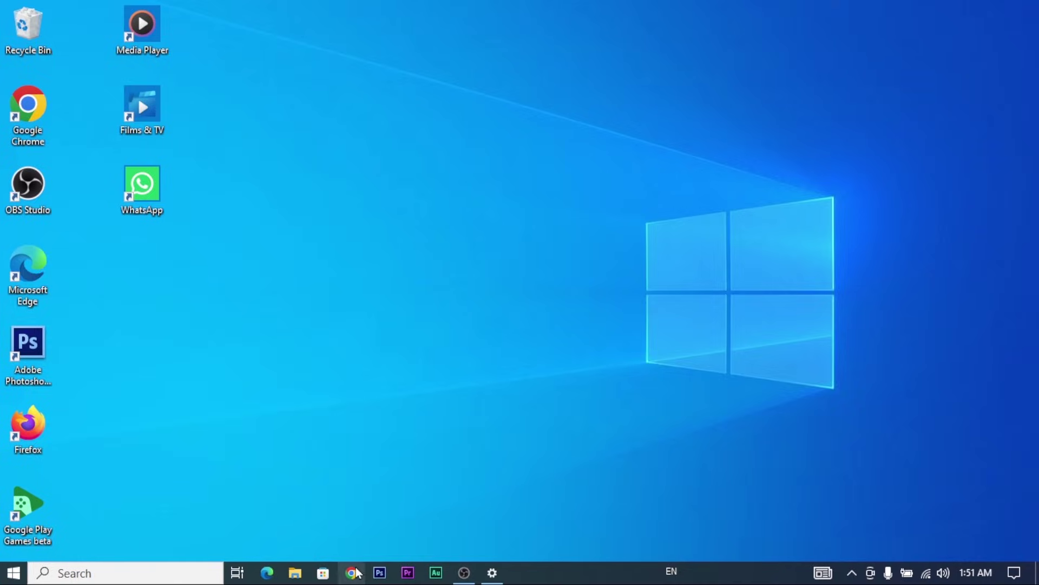
# - Switch to Google Chrome and reopen the recently closed "Title | Acer" page from the browsing history
pyautogui.click(352, 572)
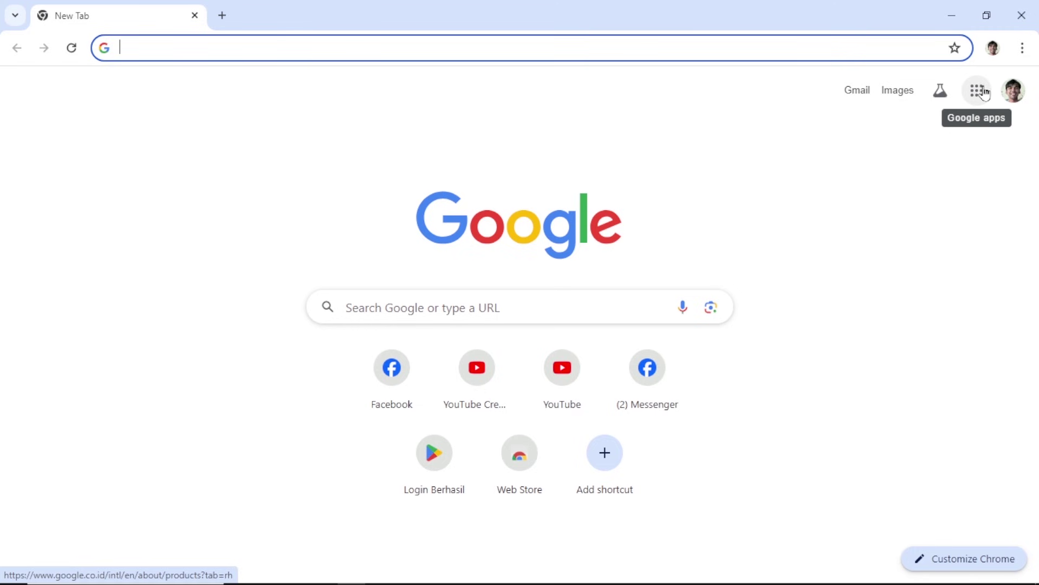
pyautogui.click(1023, 48)
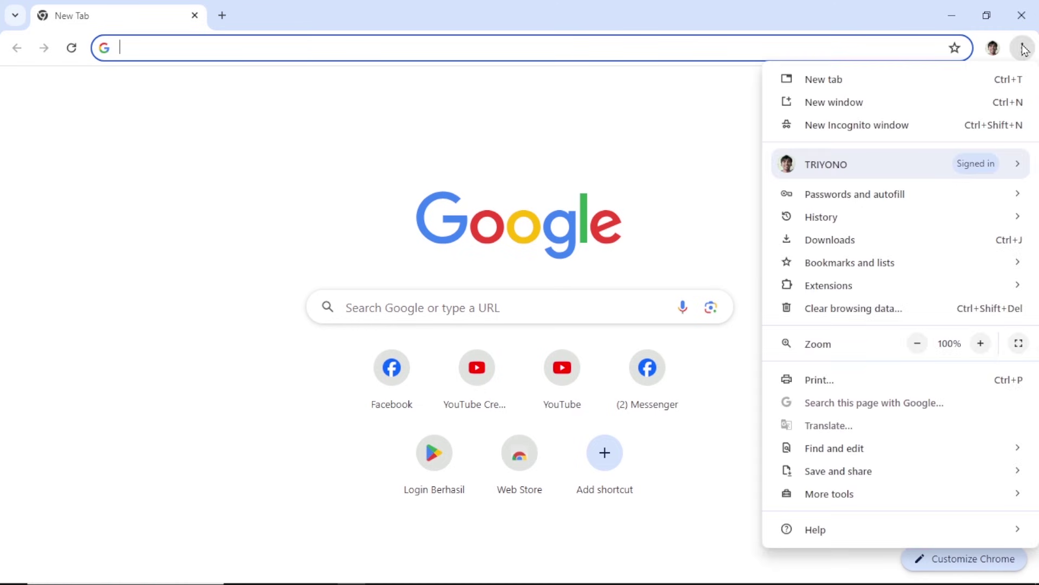
pyautogui.moveTo(821, 221)
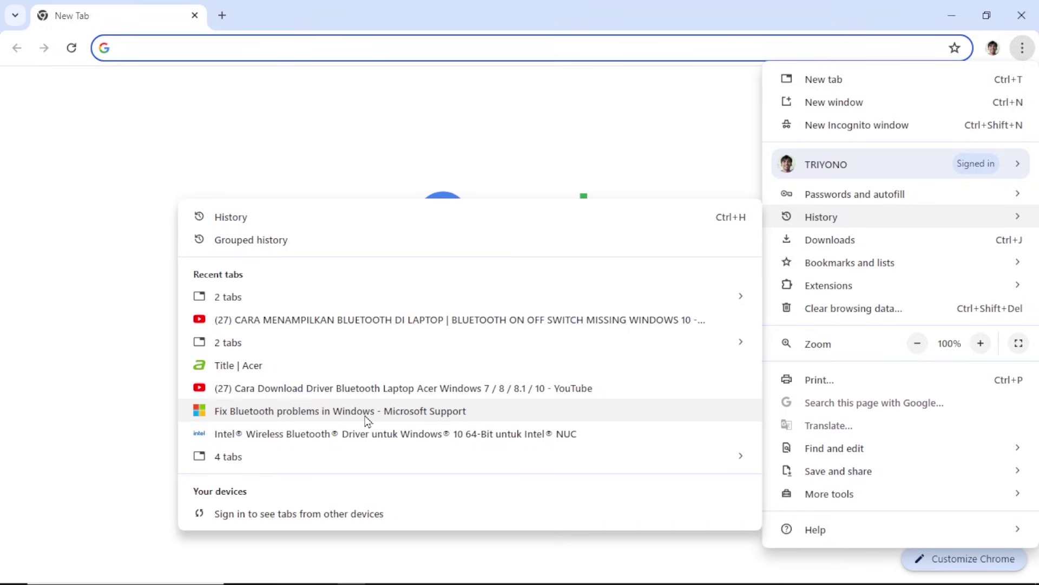
pyautogui.click(259, 372)
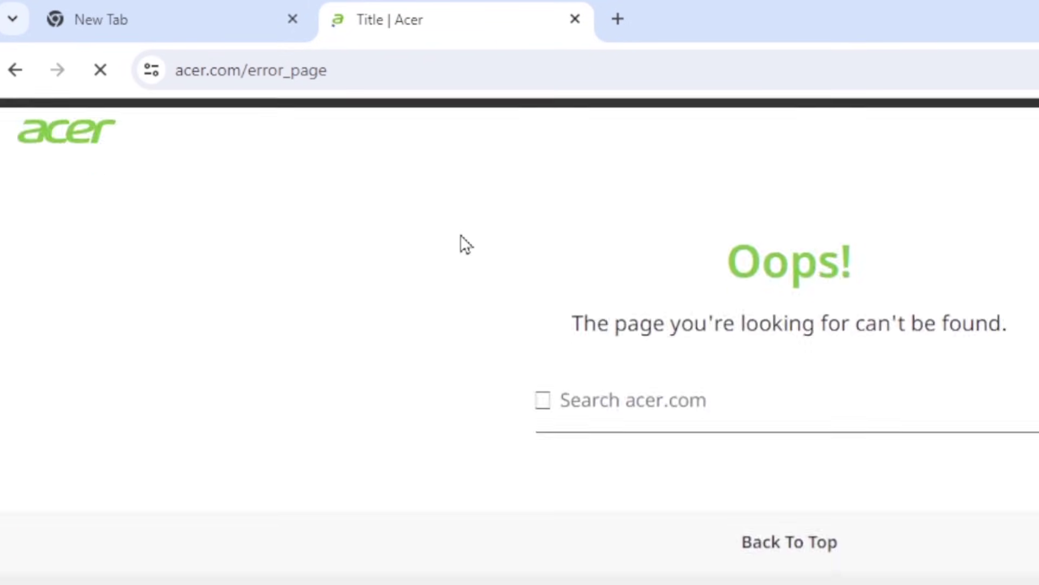
# - Remove error_page from the page's address and load the Acer home page
pyautogui.scroll(-10, 460, 238)
pyautogui.click(360, 70)
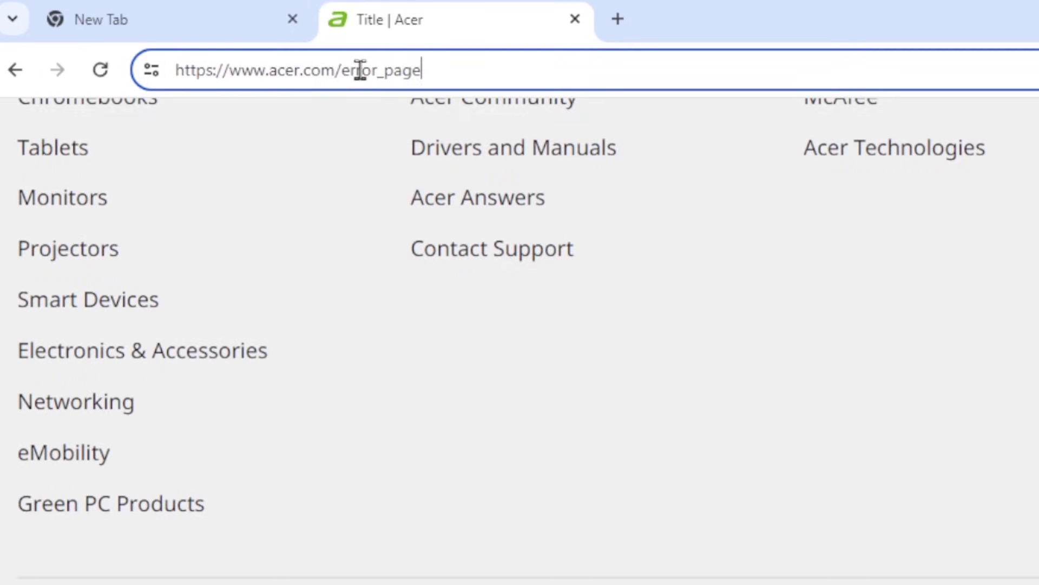
pyautogui.press('BackSpace')
pyautogui.press('BackSpace')
pyautogui.press('BackSpace')
pyautogui.press('BackSpace')
pyautogui.press('BackSpace')
pyautogui.press('BackSpace')
pyautogui.press('BackSpace')
pyautogui.press('BackSpace')
pyautogui.press('BackSpace')
pyautogui.press('BackSpace')
pyautogui.press('BackSpace')
pyautogui.press('Return')
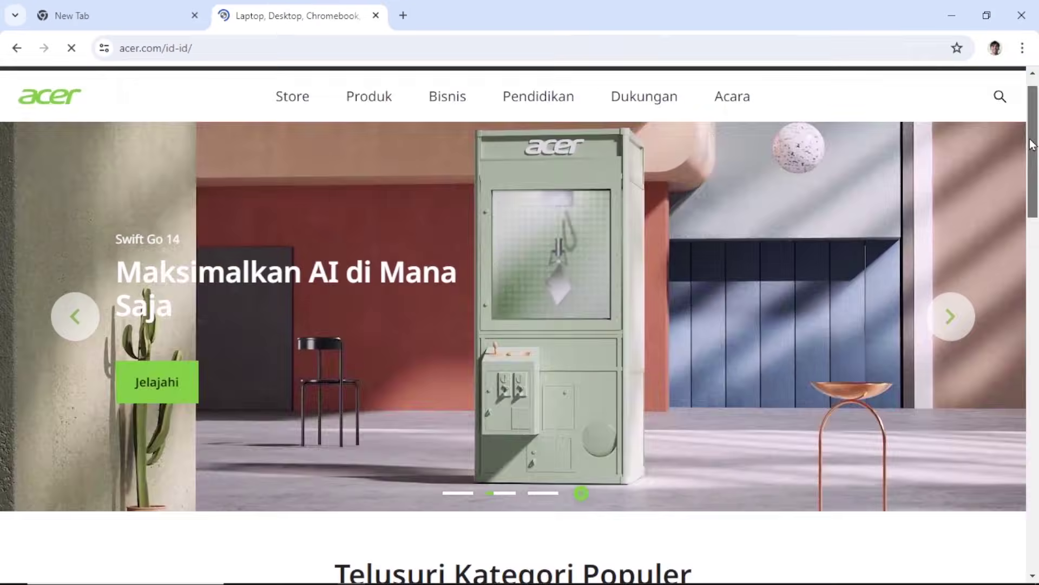
# - Open the Driver dan manual page from the Acer home page's footer and expand its Windows support topic
pyautogui.scroll(-8, 1034, 304)
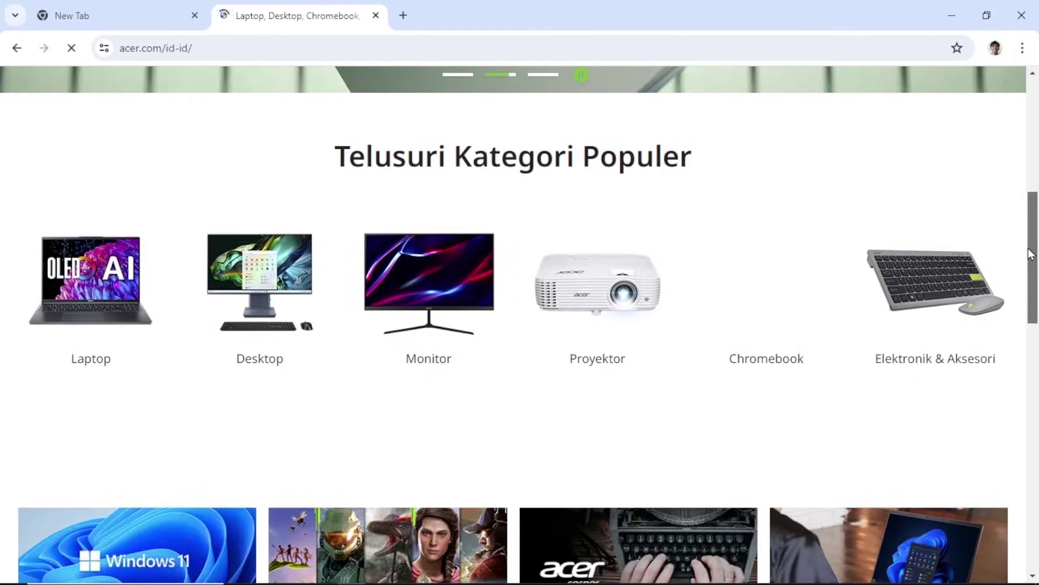
pyautogui.scroll(-4, 1034, 304)
pyautogui.scroll(-7, 1034, 304)
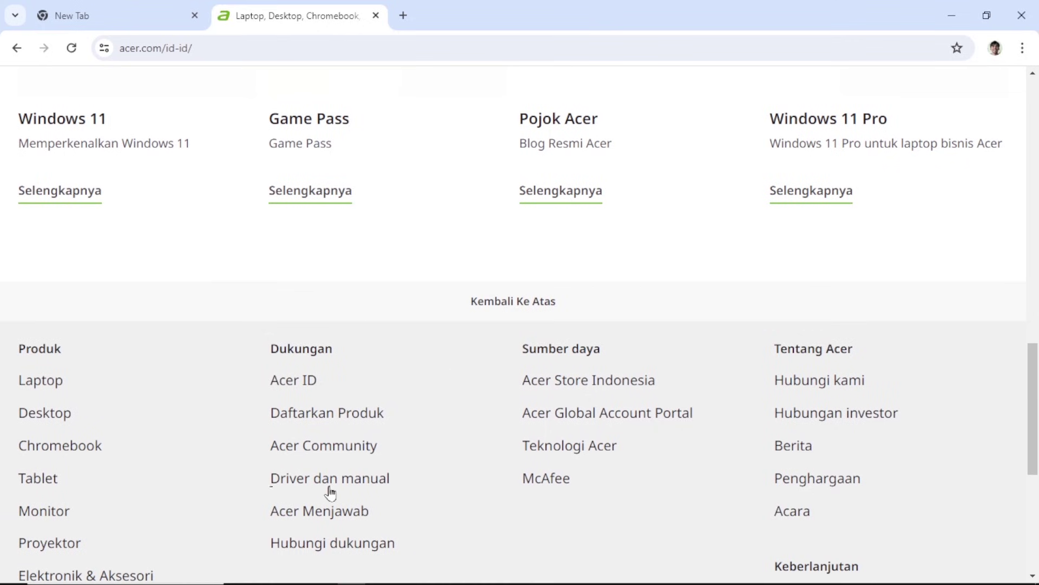
pyautogui.click(340, 482)
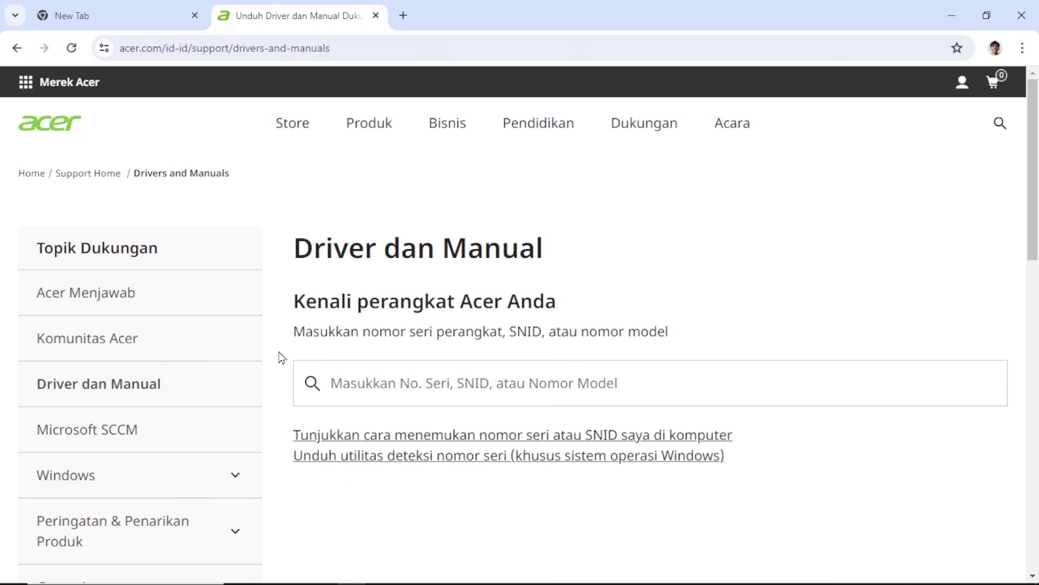
pyautogui.click(235, 475)
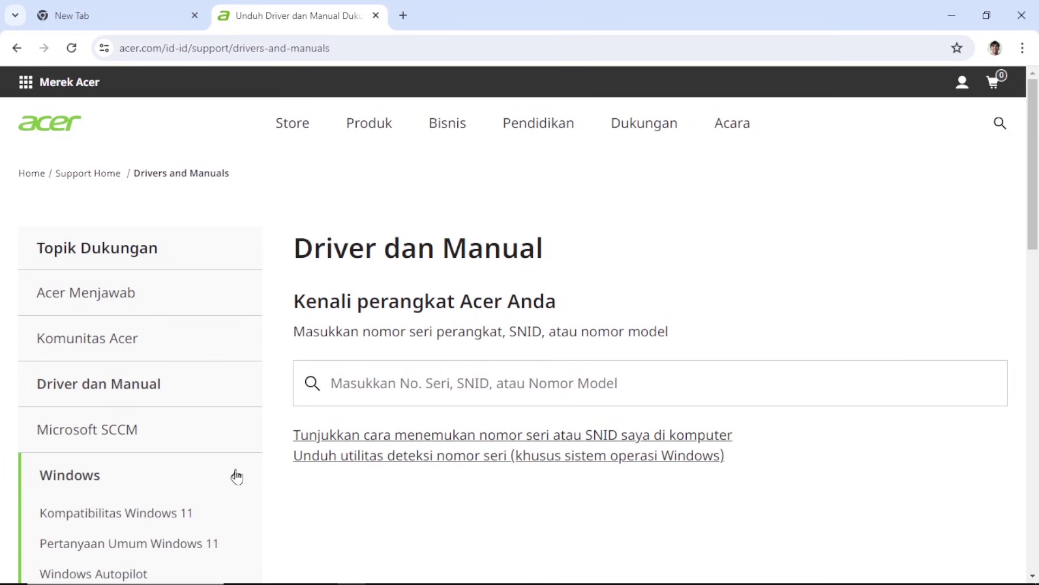
# - Search the drivers and manuals page for "travelmate" and open the suggested model TravelMate P6 14 > TravelMate P614-53T
pyautogui.scroll(-3, 1035, 277)
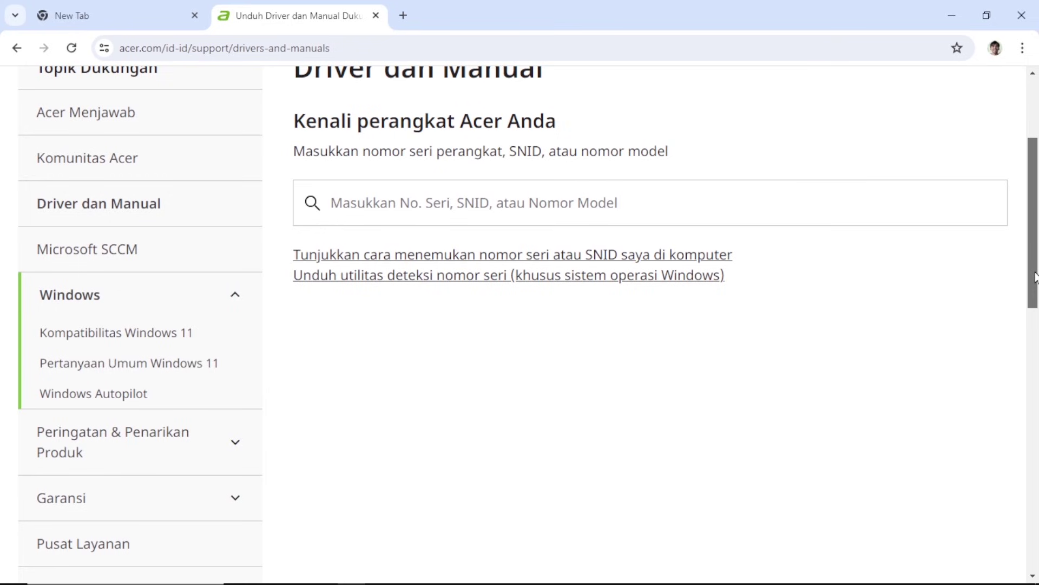
pyautogui.click(560, 208)
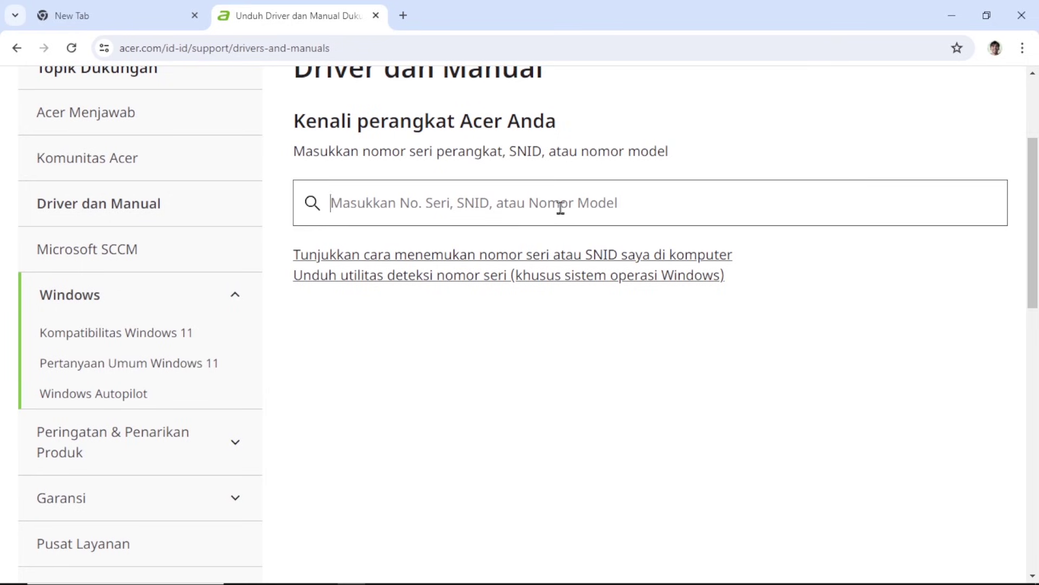
pyautogui.write('te')
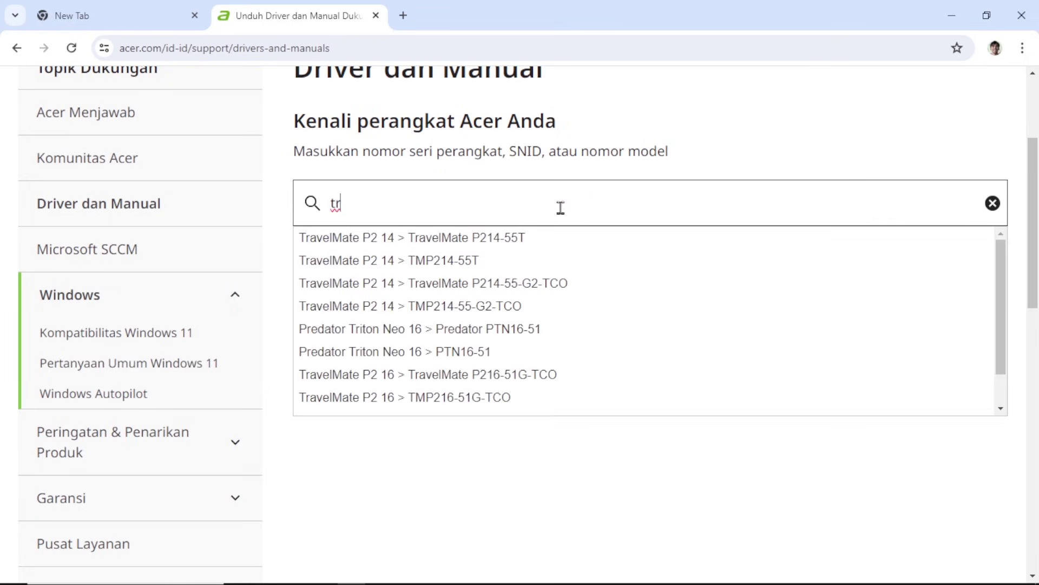
pyautogui.write('avelmate')
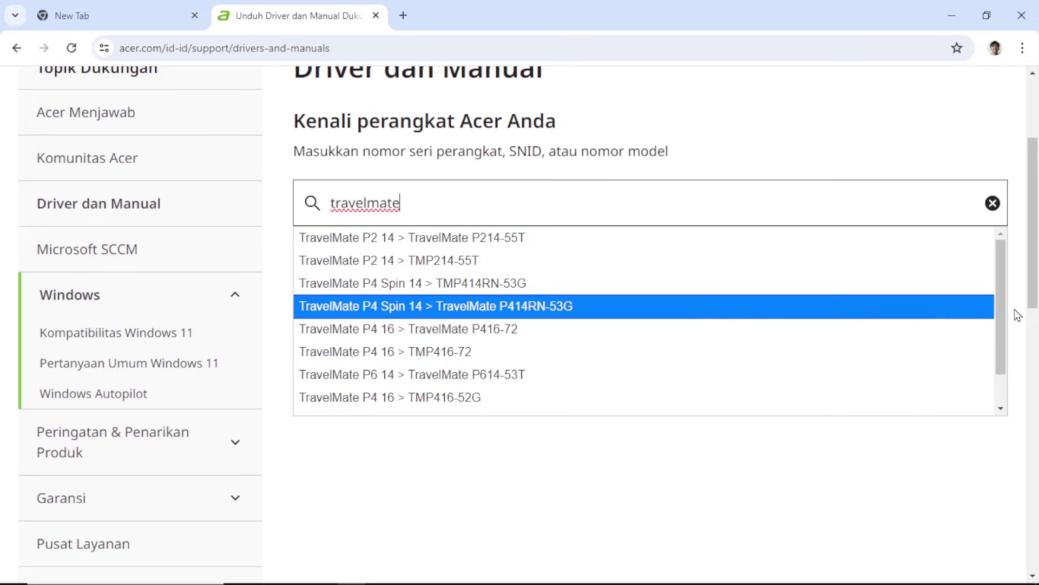
pyautogui.scroll(-1, 999, 366)
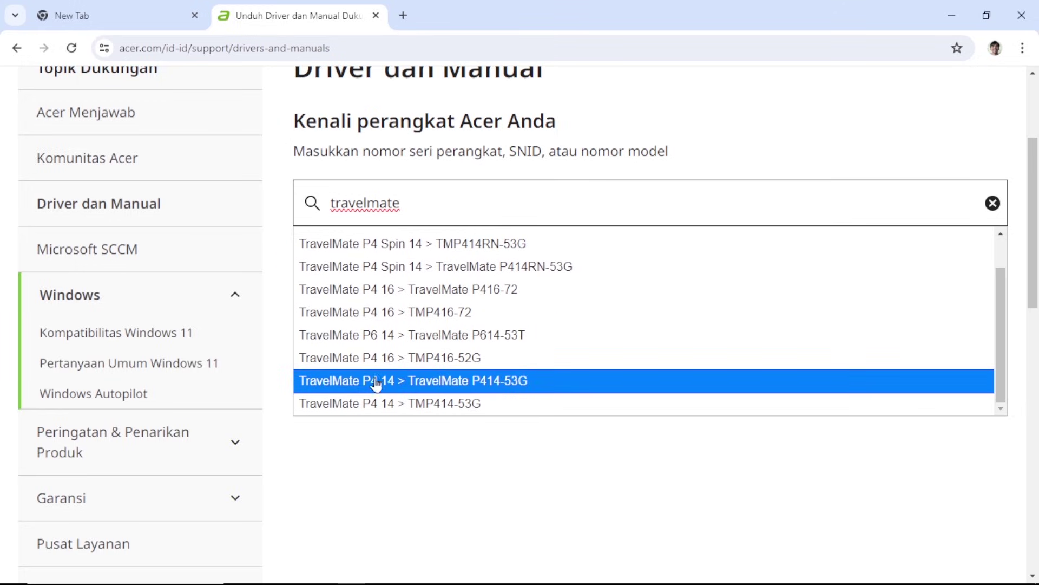
pyautogui.click(347, 338)
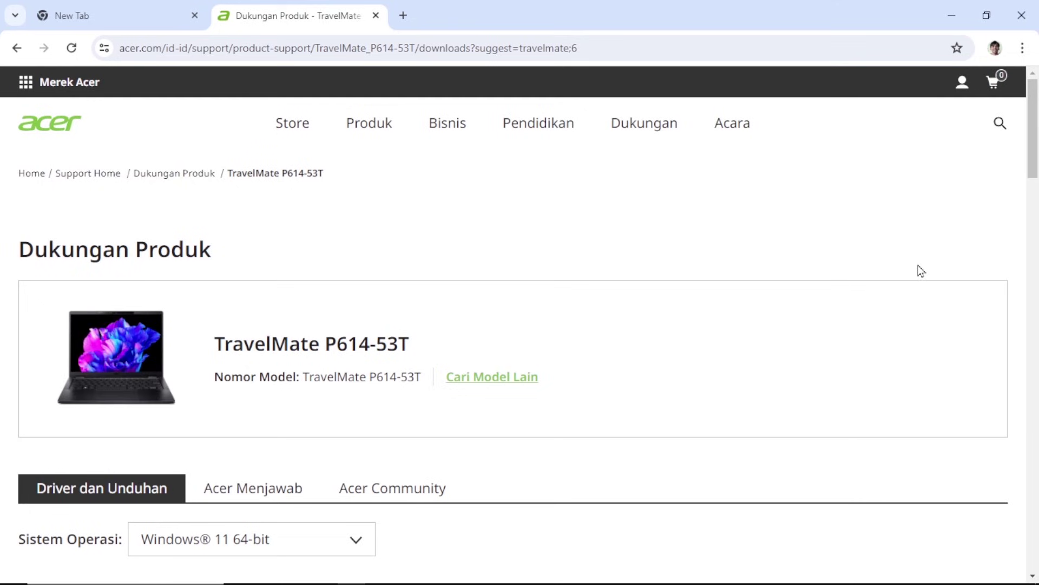
# - Set the operating system for the TravelMate P614-53T downloads to Windows 10 64-bit and bring up the Bluetooth entry in the driver list
pyautogui.moveTo(1036, 156); pyautogui.dragTo(1036, 216)
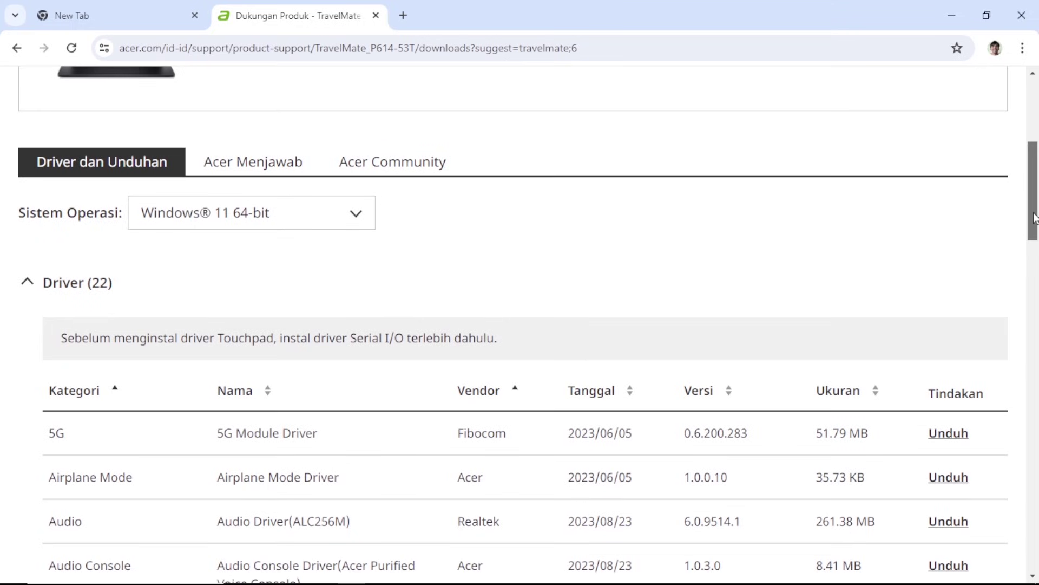
pyautogui.click(355, 226)
pyautogui.click(211, 264)
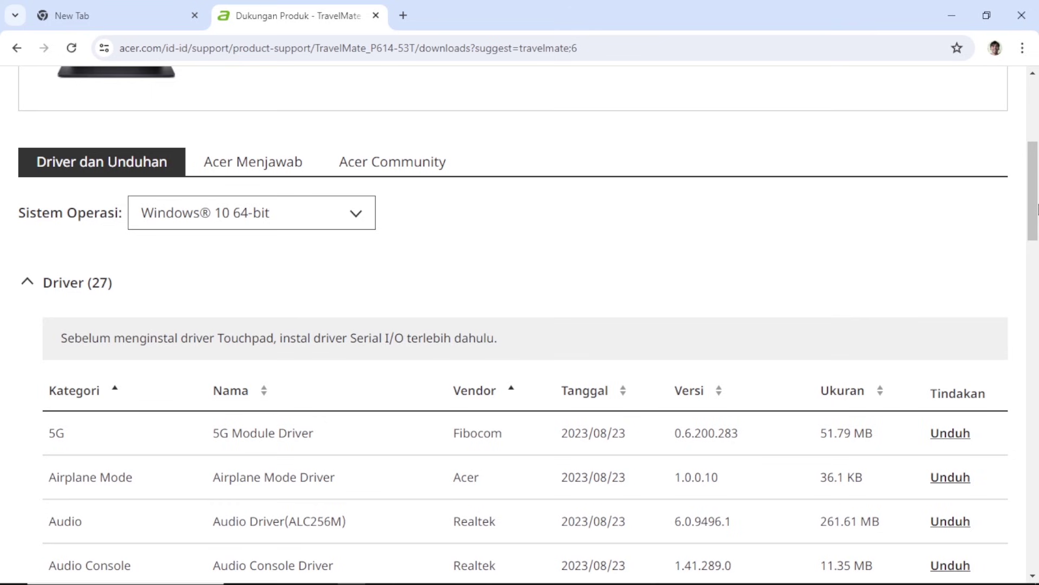
pyautogui.moveTo(1035, 207); pyautogui.dragTo(1035, 251)
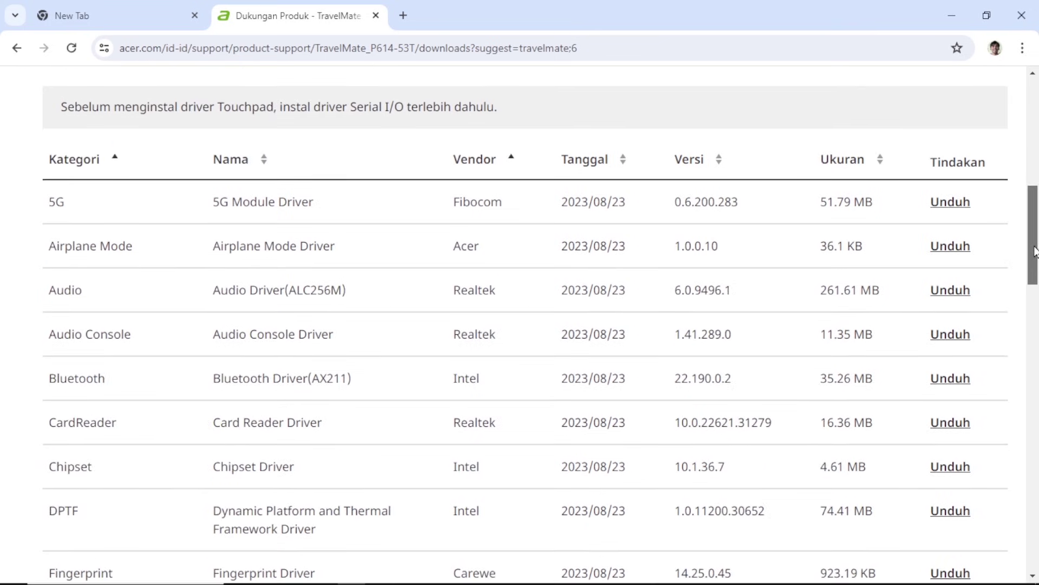